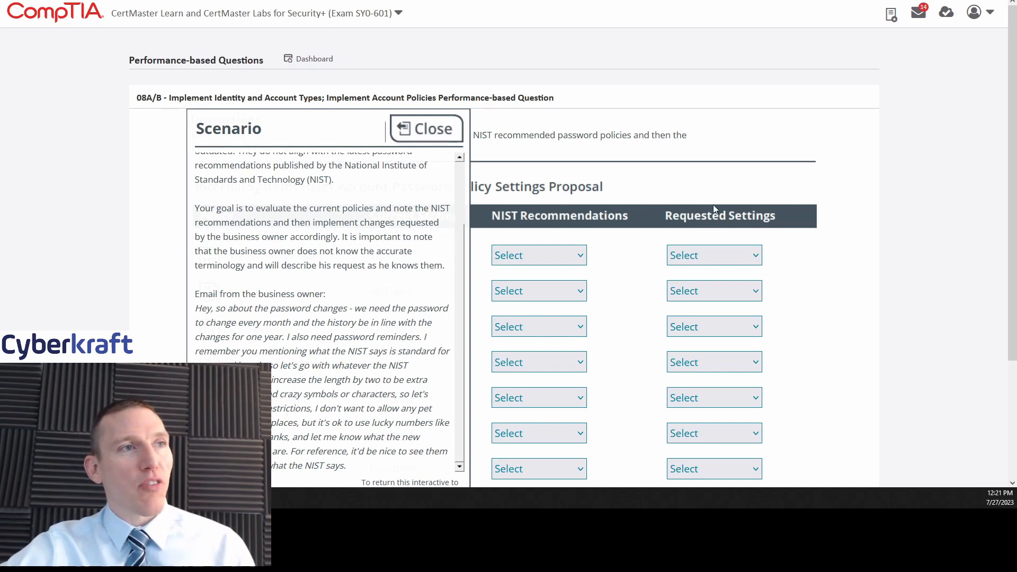
pyautogui.scroll(-1, 842, 161)
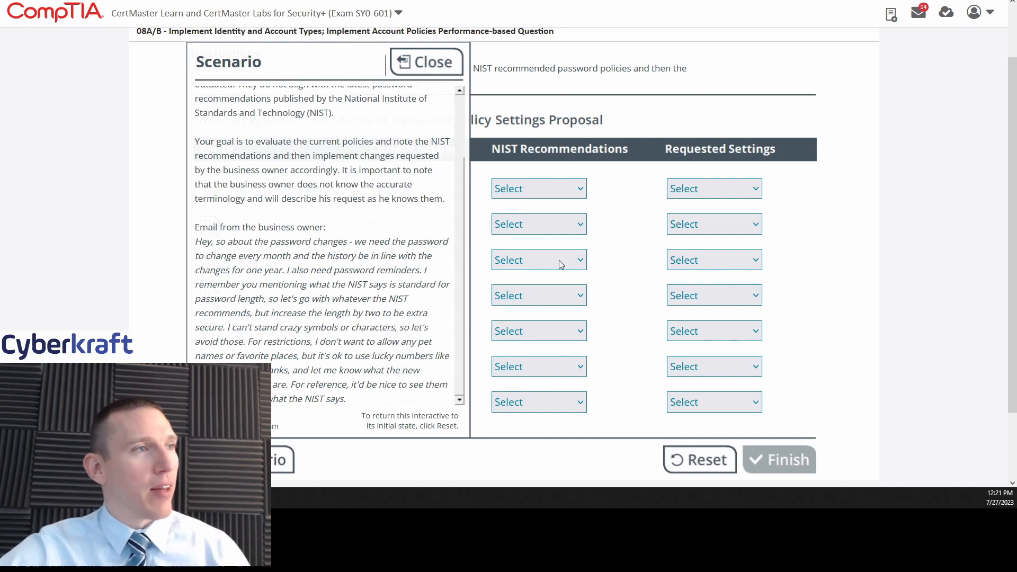
pyautogui.moveTo(459, 185); pyautogui.dragTo(460, 112)
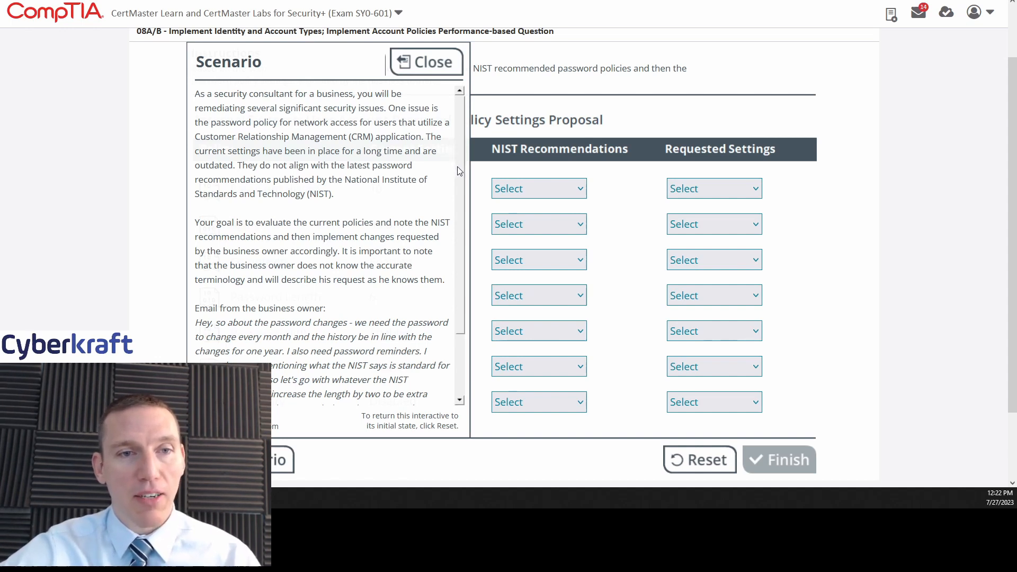
pyautogui.scroll(-2, 457, 170)
pyautogui.scroll(-2, 455, 199)
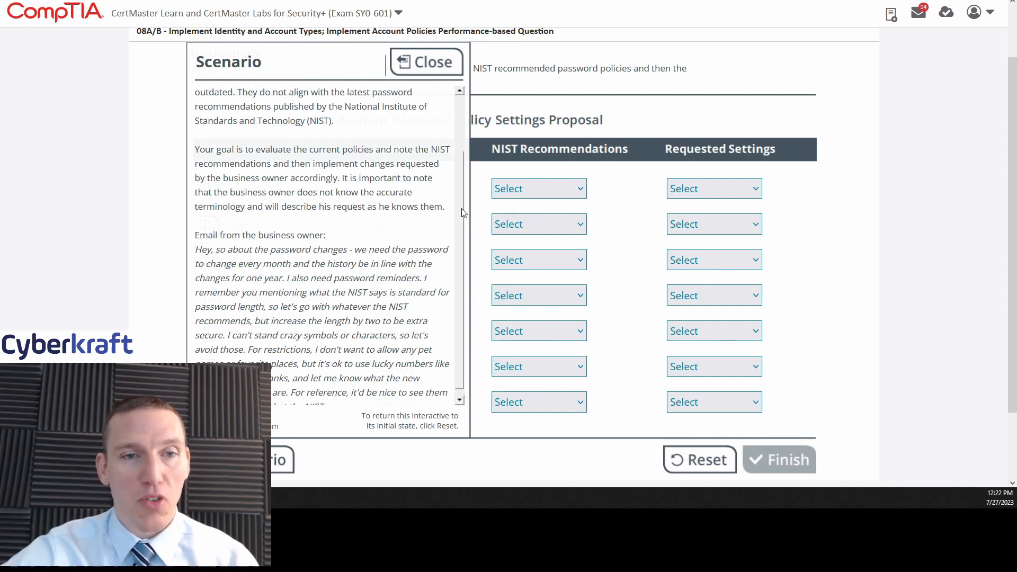
pyautogui.scroll(4, 460, 200)
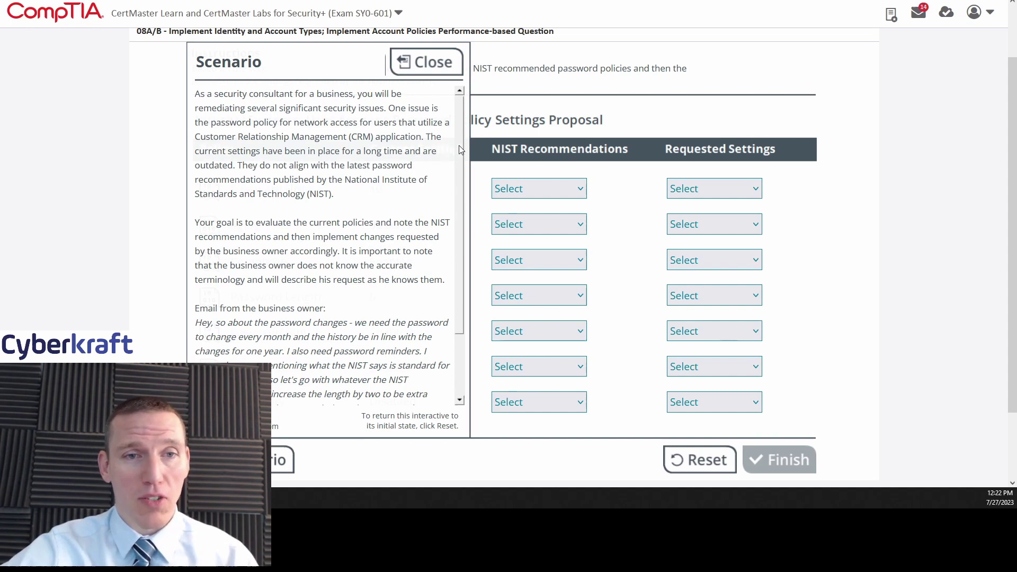
pyautogui.scroll(-3, 457, 238)
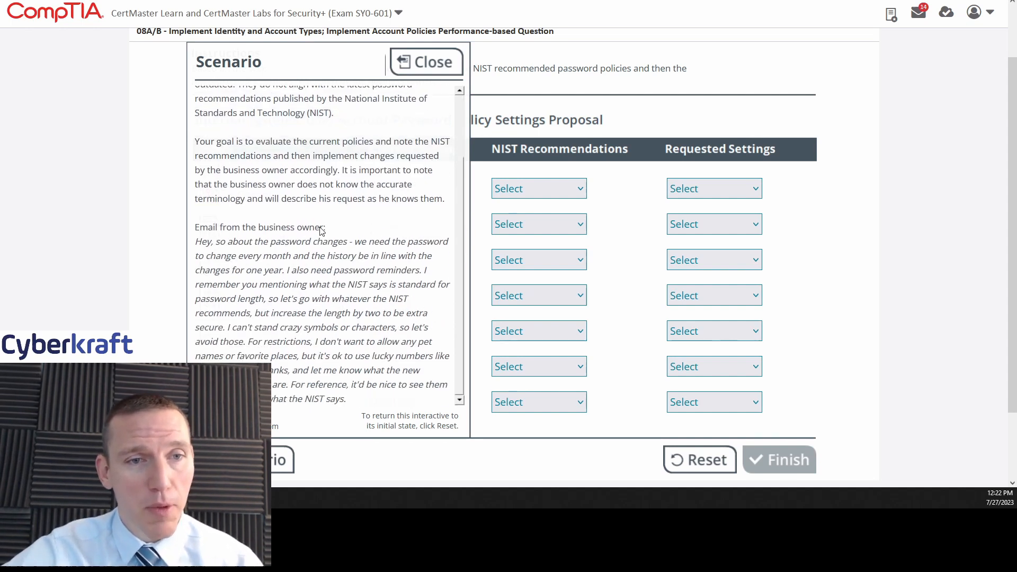
pyautogui.scroll(-3, 799, 258)
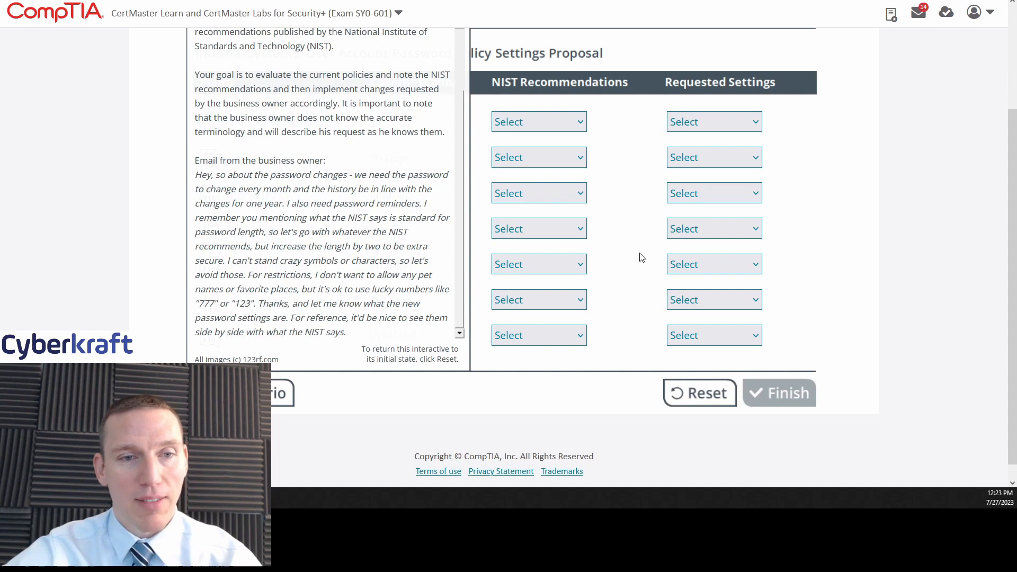
pyautogui.scroll(1, 592, 252)
pyautogui.scroll(1, 592, 252)
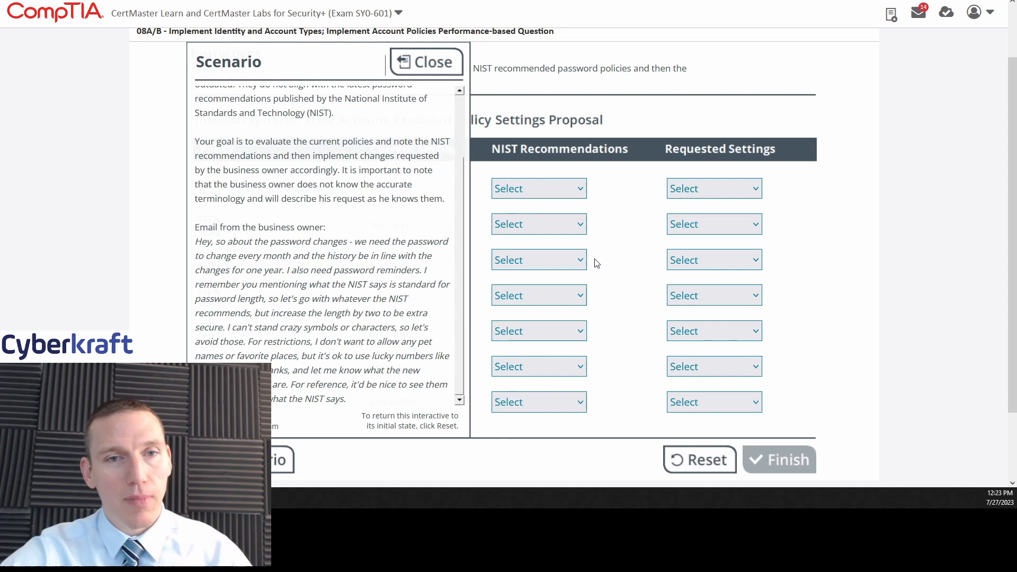
# - Close the scenario to show the policy table and list the NIST Password History choices
pyautogui.click(425, 63)
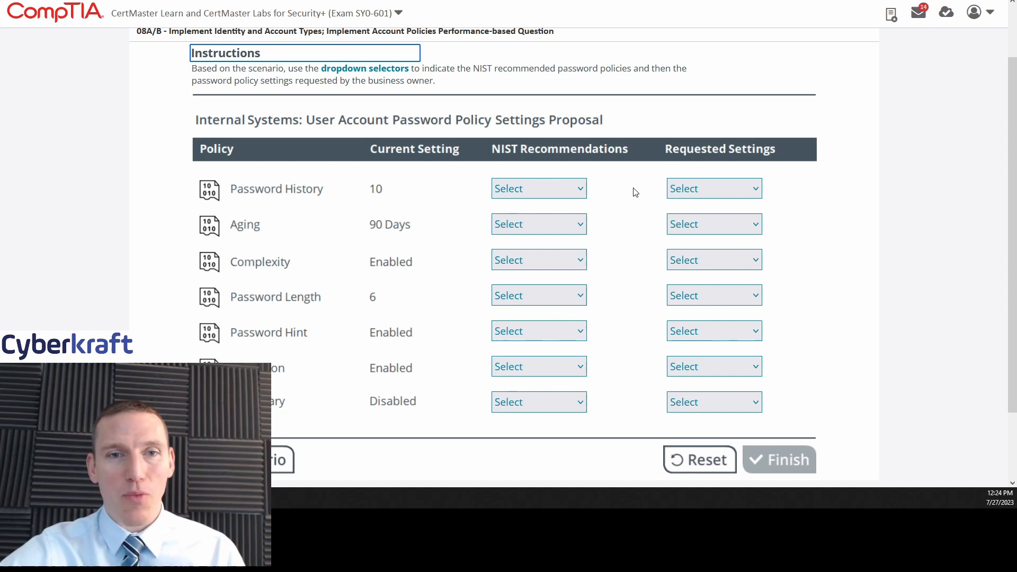
pyautogui.scroll(-1, 635, 193)
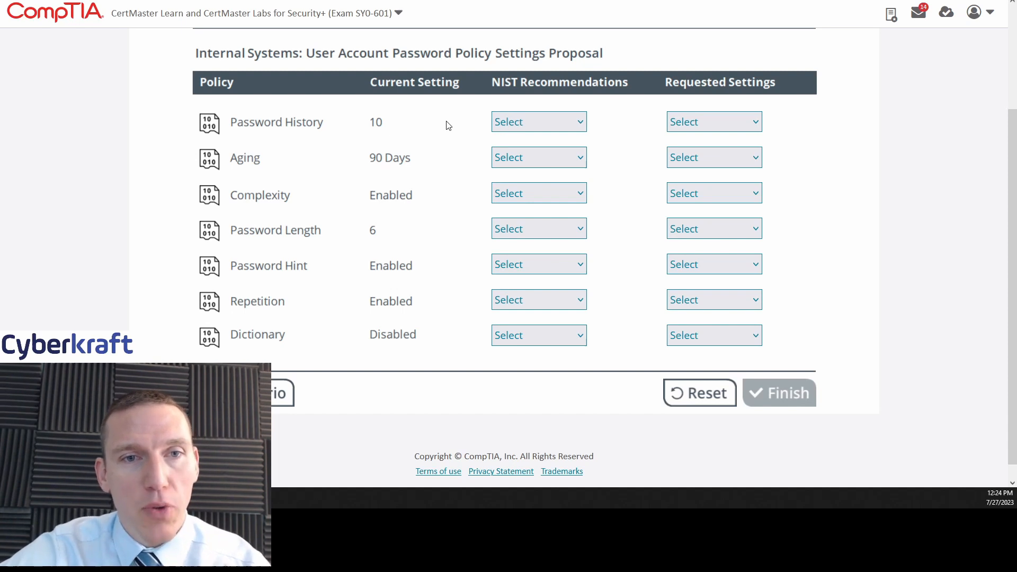
pyautogui.click(515, 118)
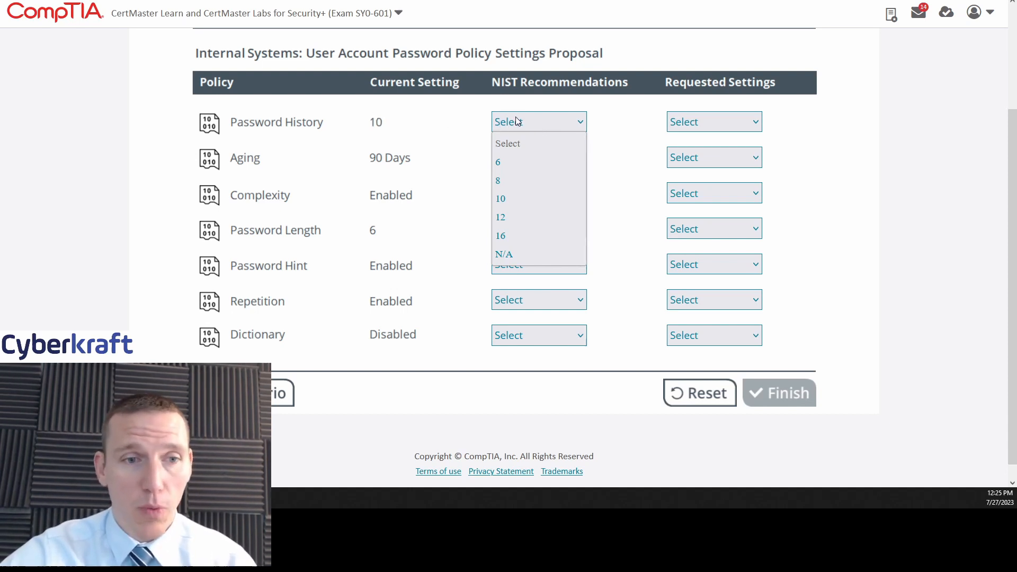
# - Set Password History's NIST recommendation to N/A and reread the owner's email
pyautogui.click(503, 255)
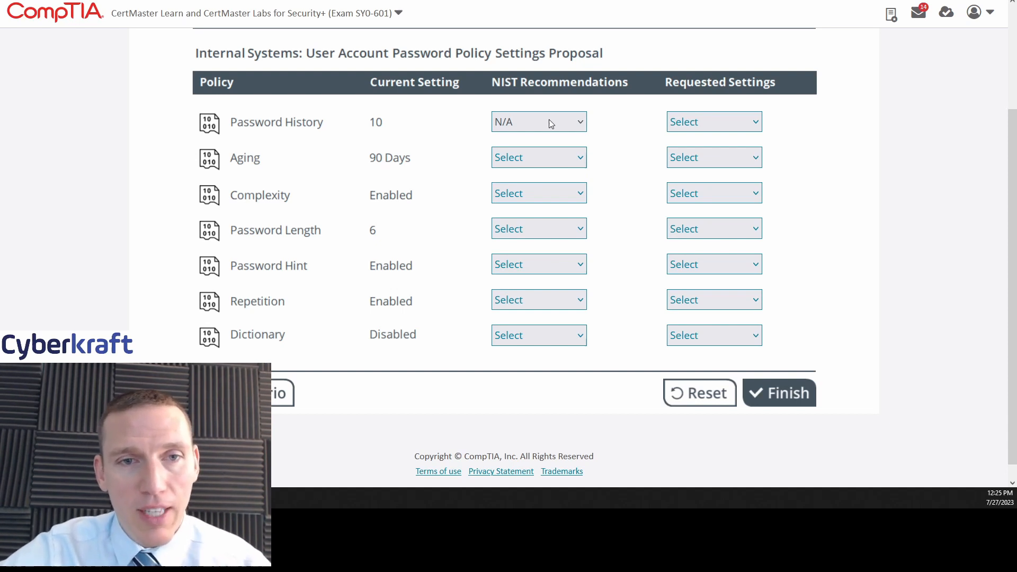
pyautogui.click(707, 122)
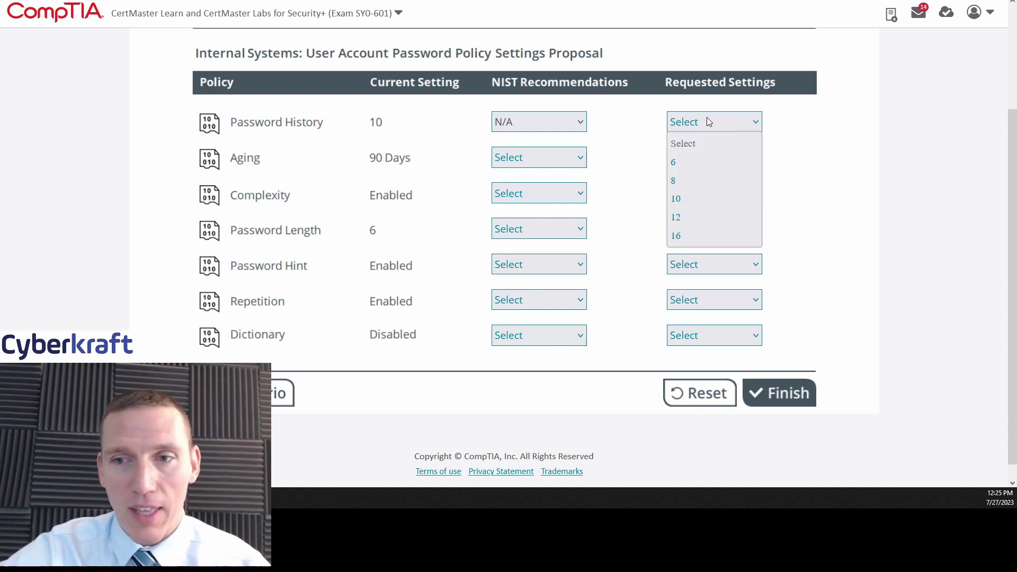
pyautogui.click(653, 120)
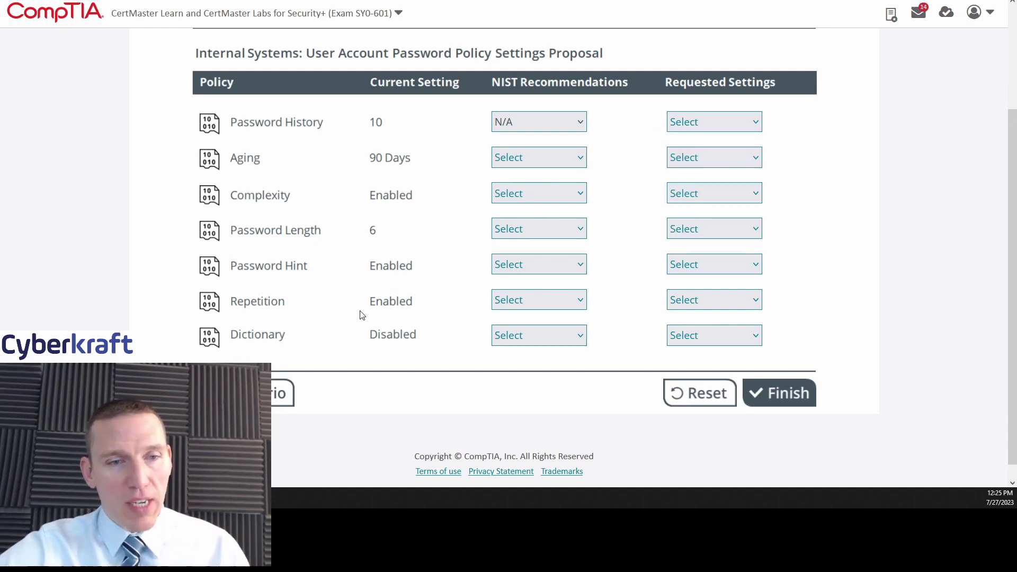
pyautogui.click(282, 393)
pyautogui.scroll(-3, 390, 238)
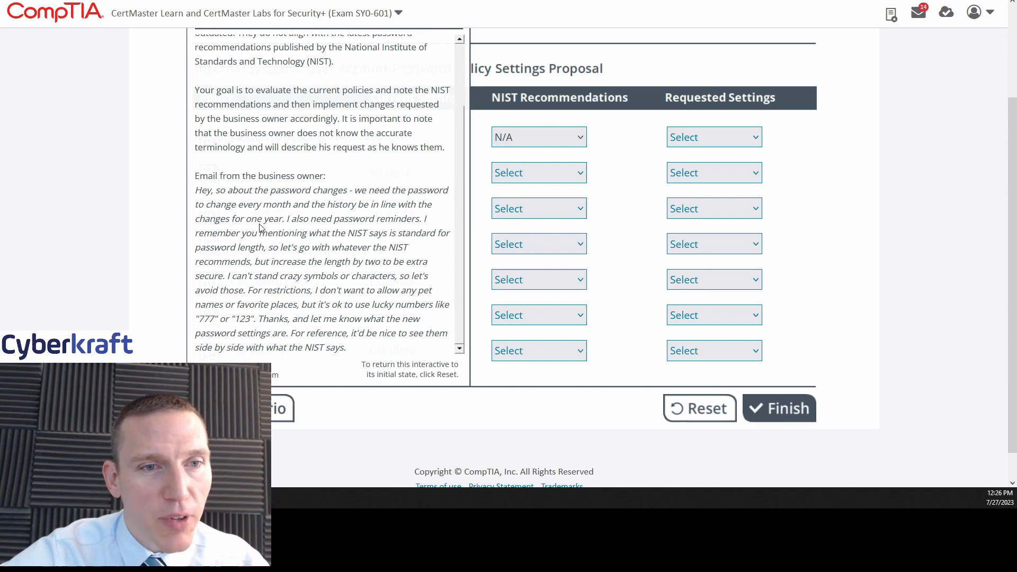
pyautogui.scroll(2, 501, 223)
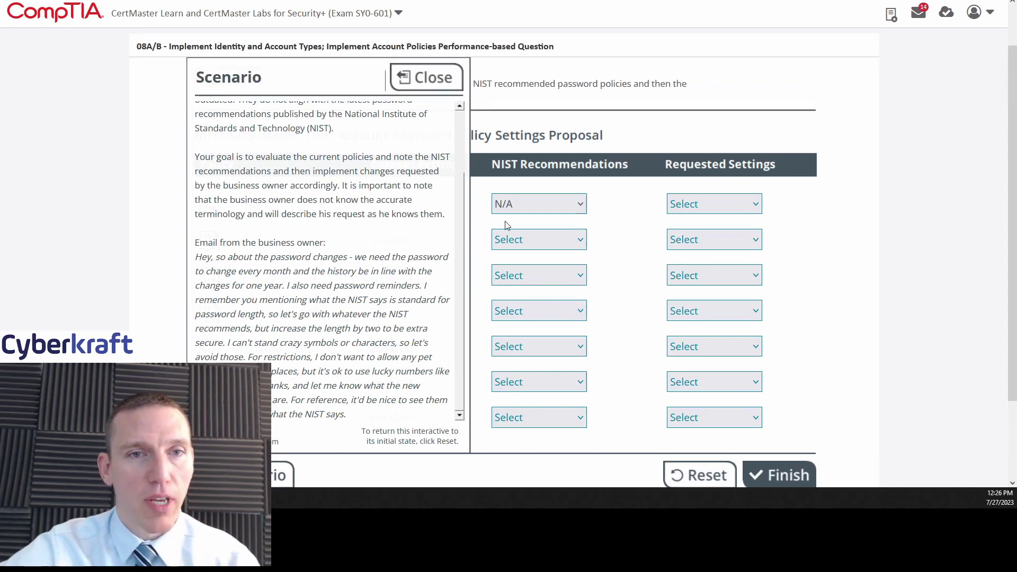
pyautogui.click(445, 86)
# - Set Password History's requested setting to 12, confirming against the scenario email
pyautogui.click(700, 205)
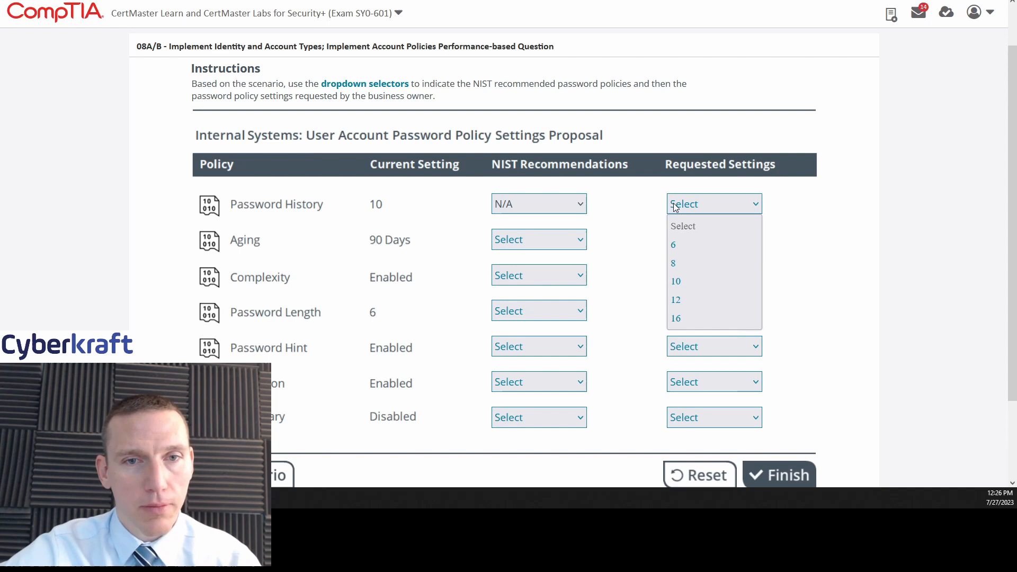
pyautogui.click(679, 301)
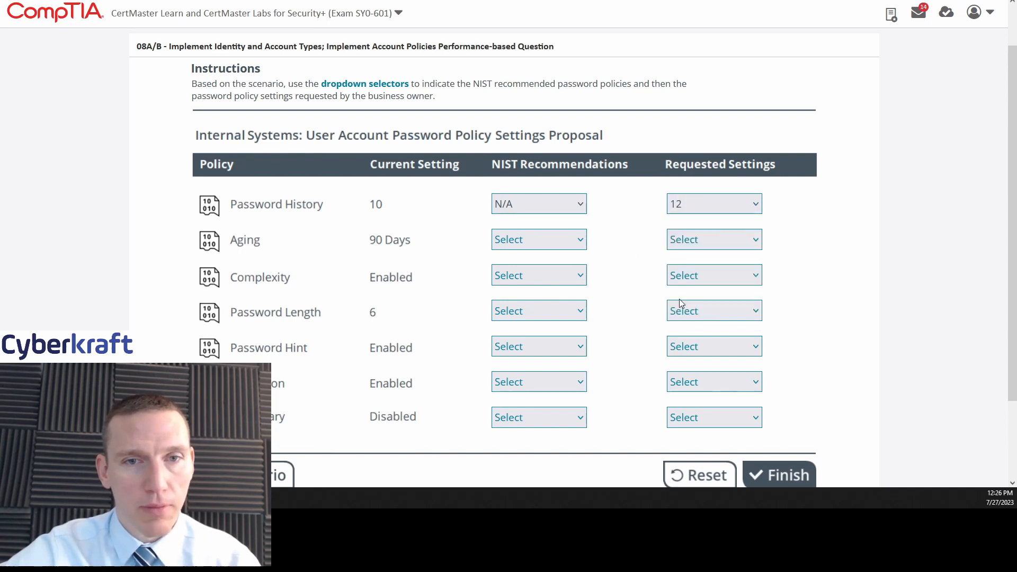
pyautogui.scroll(-1, 644, 228)
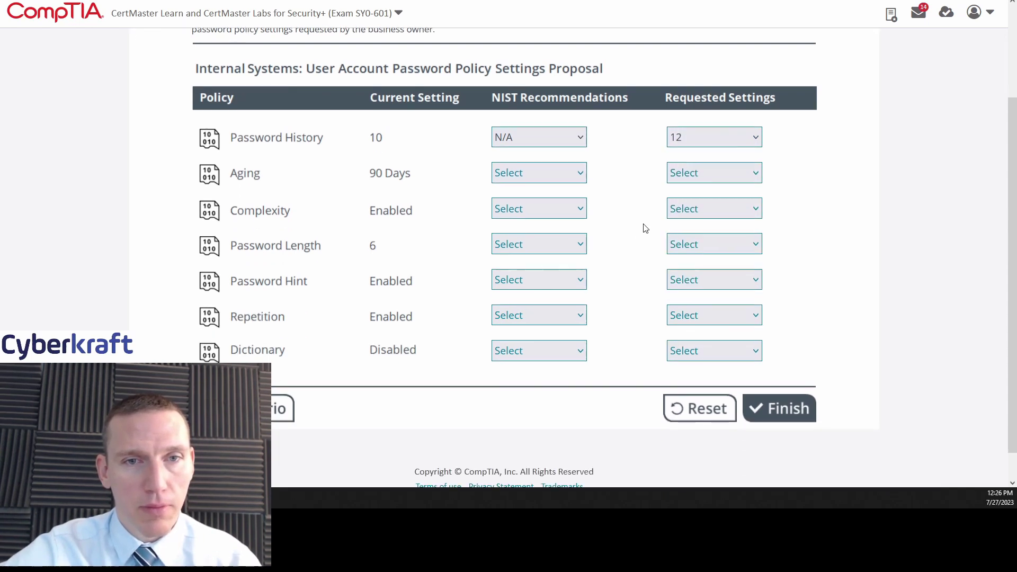
pyautogui.click(292, 408)
pyautogui.scroll(-1, 407, 252)
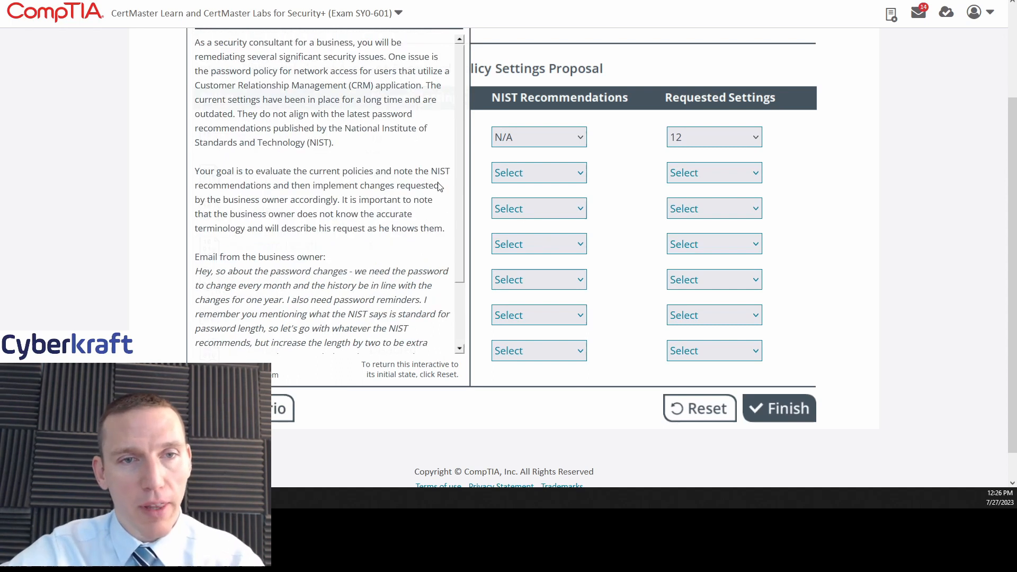
pyautogui.scroll(3, 439, 188)
pyautogui.scroll(3, 439, 188)
pyautogui.click(433, 76)
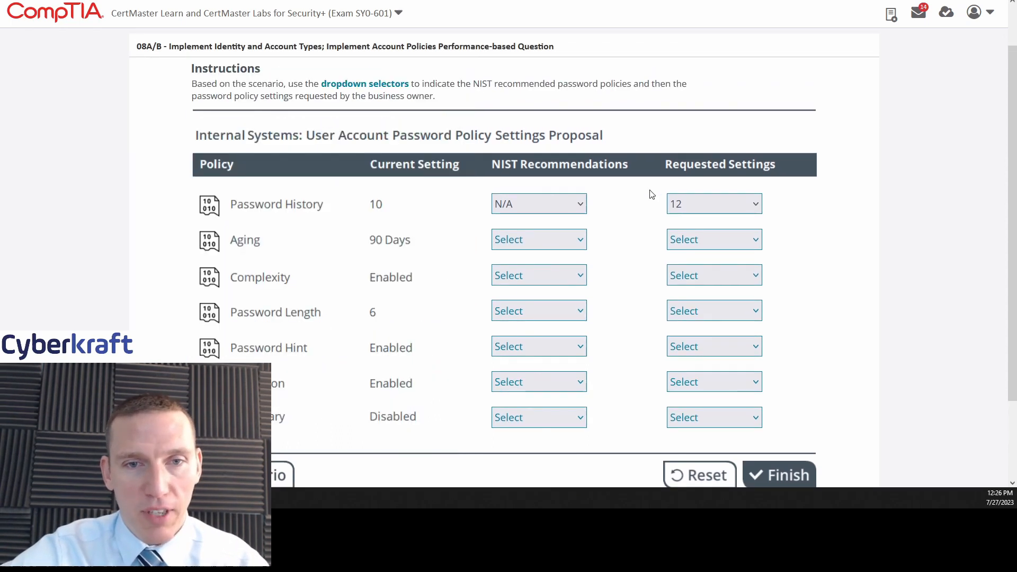
pyautogui.scroll(-3, 618, 239)
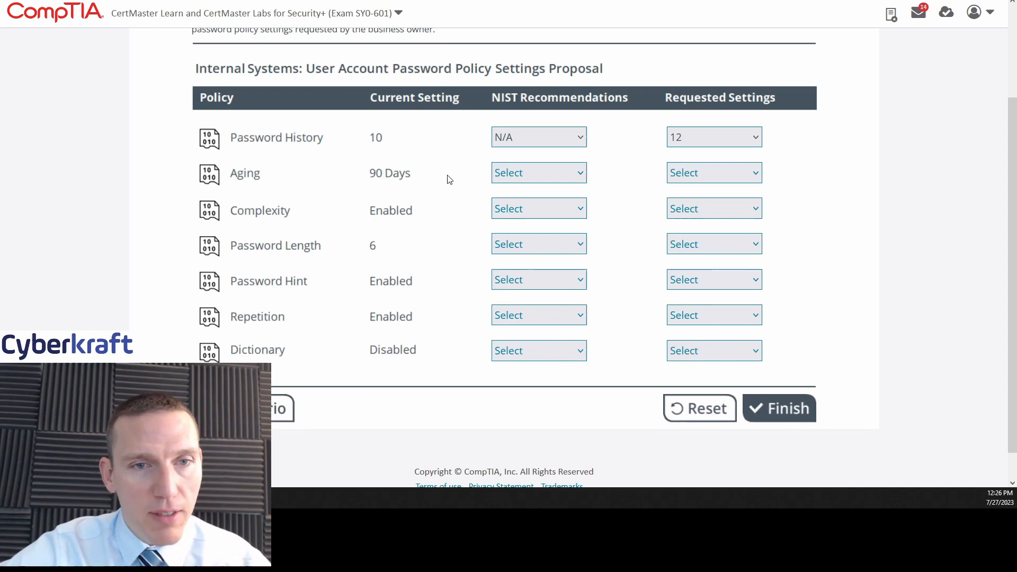
# - Set Aging to Disabled under NIST and 30 Days as the requested setting
pyautogui.click(527, 176)
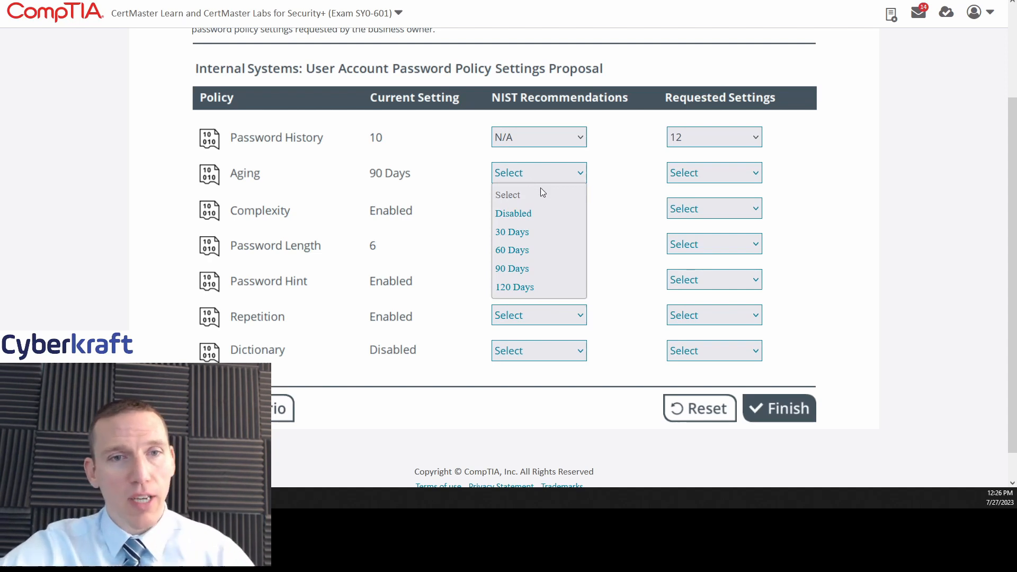
pyautogui.click(536, 218)
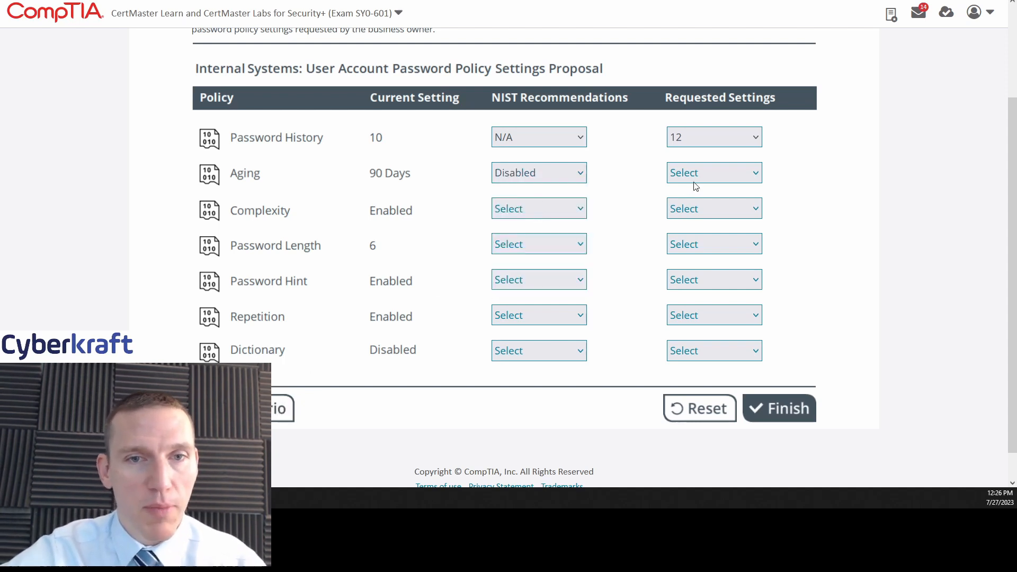
pyautogui.click(714, 173)
pyautogui.click(710, 236)
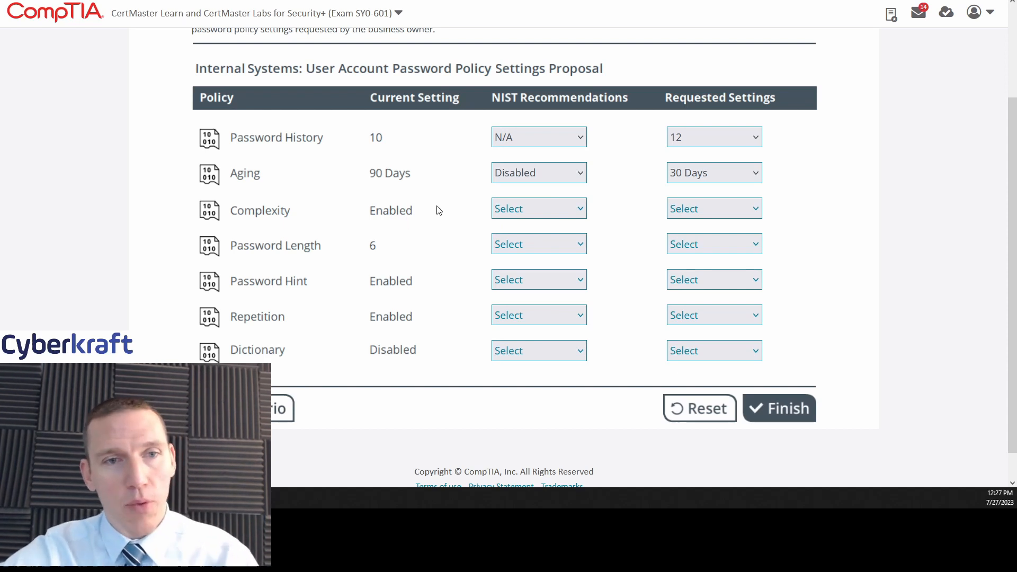
# - Set Complexity to Disabled for both the NIST recommendation and the requested setting
pyautogui.click(508, 208)
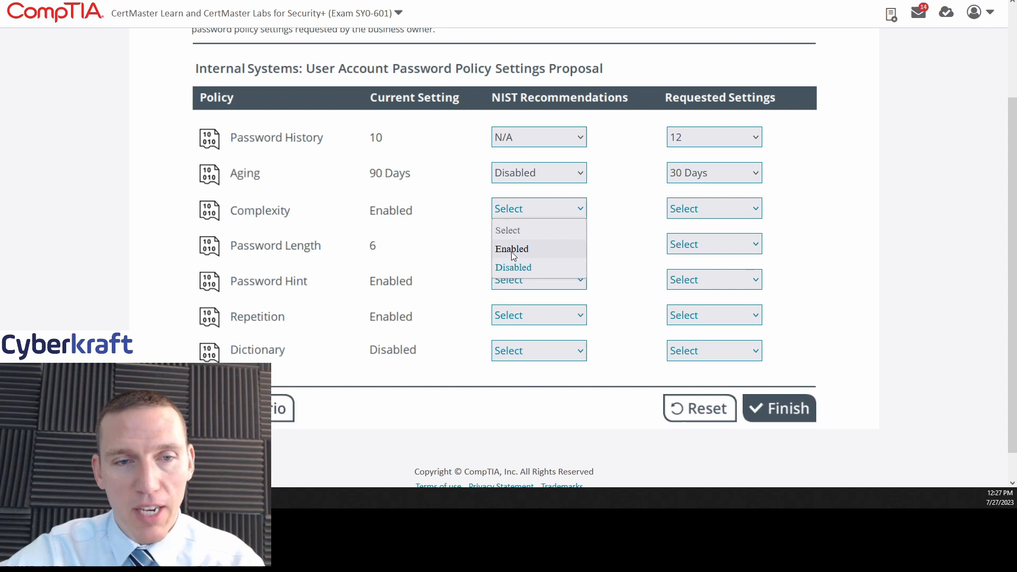
pyautogui.click(464, 214)
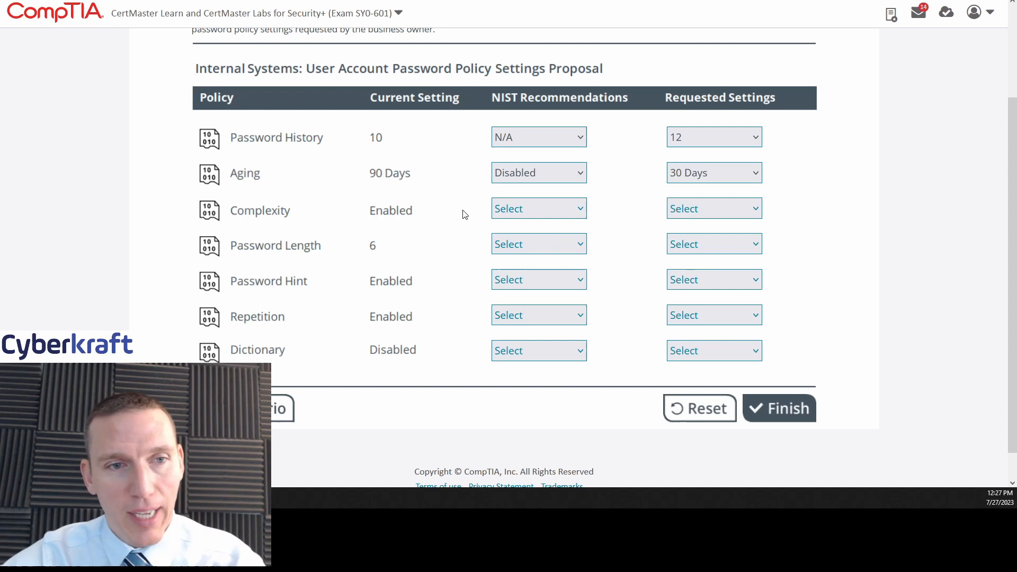
pyautogui.click(509, 212)
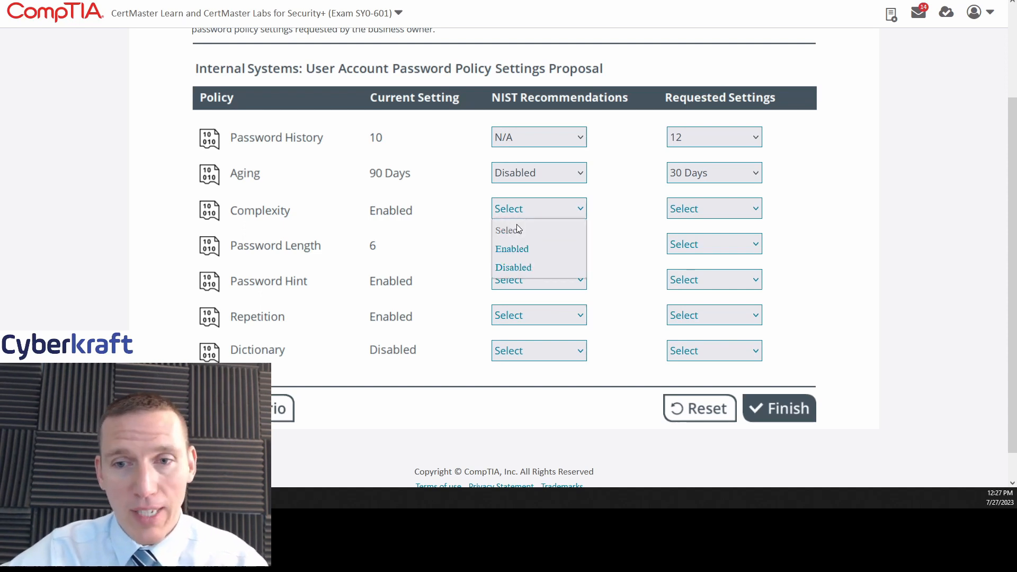
pyautogui.click(514, 267)
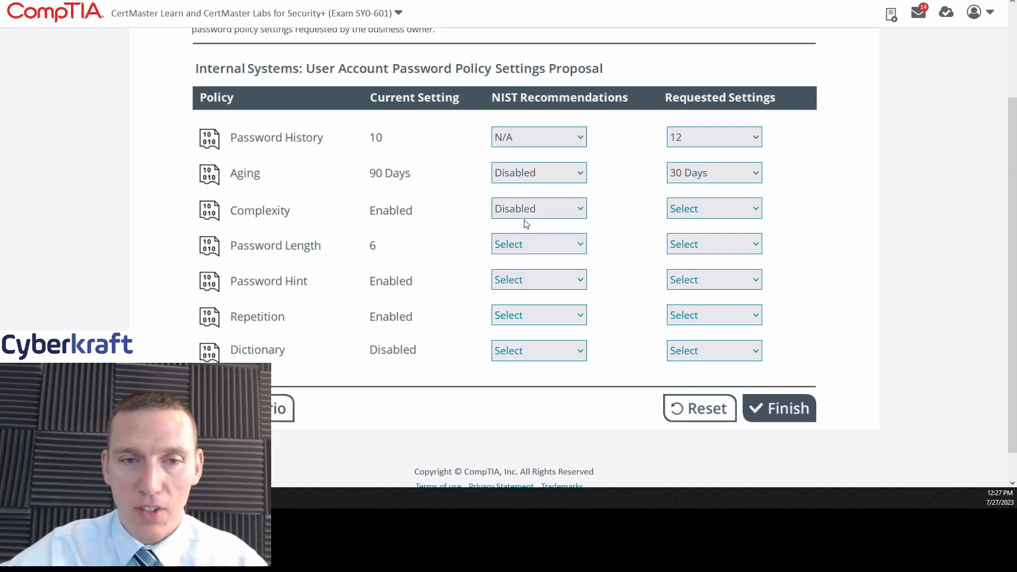
pyautogui.click(282, 409)
pyautogui.scroll(-3, 410, 267)
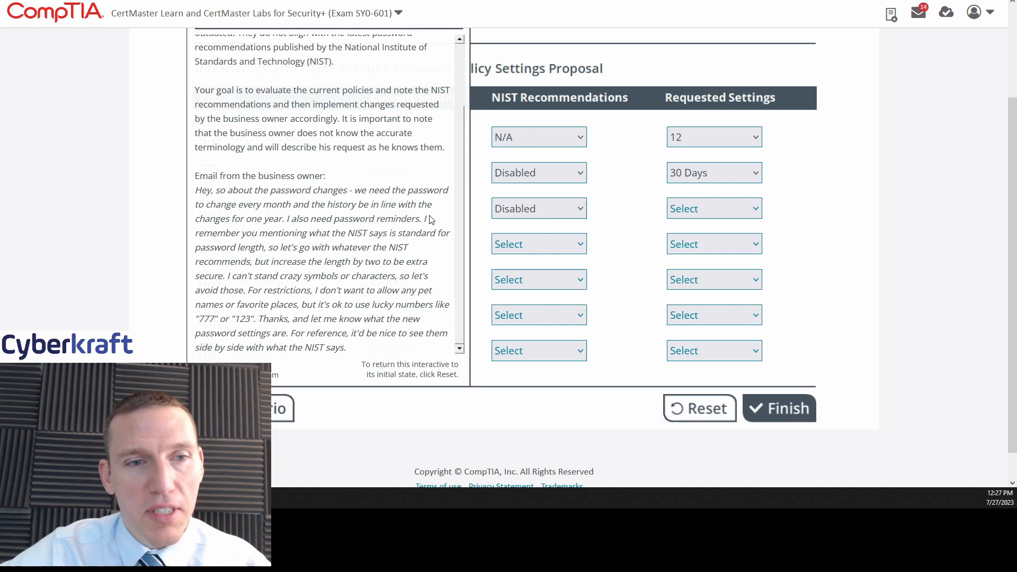
pyautogui.scroll(3, 632, 238)
pyautogui.click(432, 77)
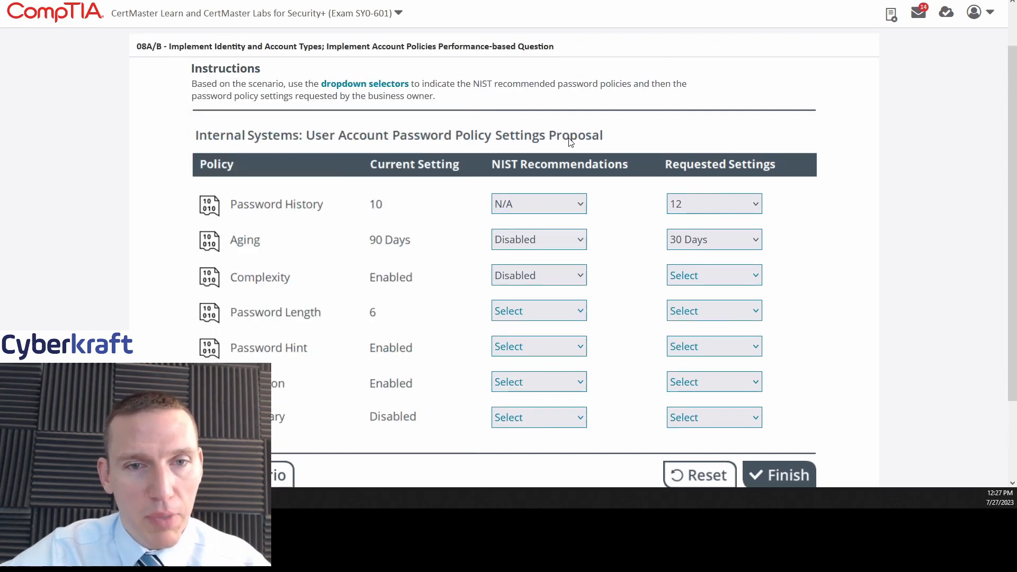
pyautogui.scroll(-1, 626, 248)
pyautogui.click(686, 211)
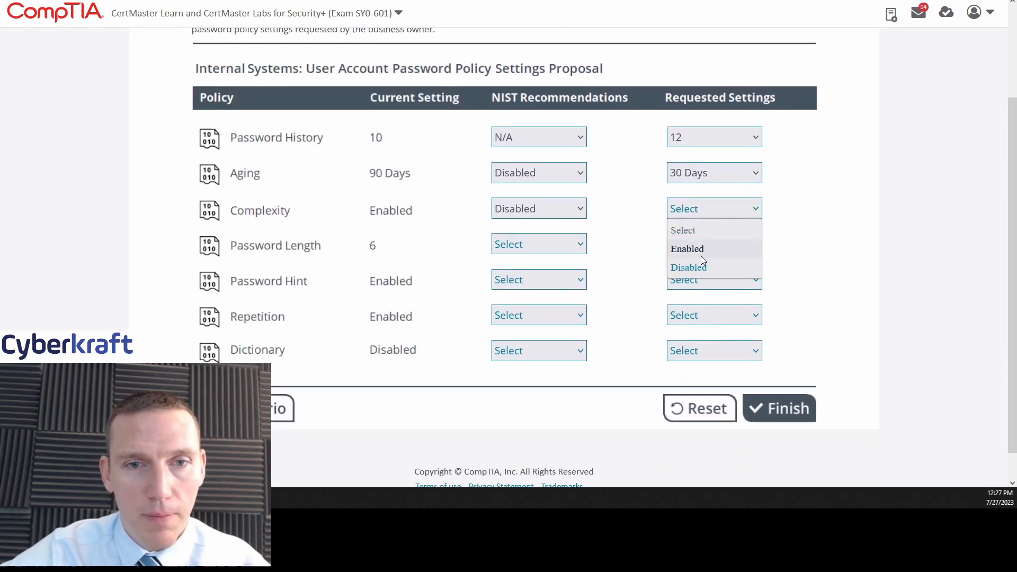
pyautogui.click(689, 268)
pyautogui.scroll(-1, 640, 254)
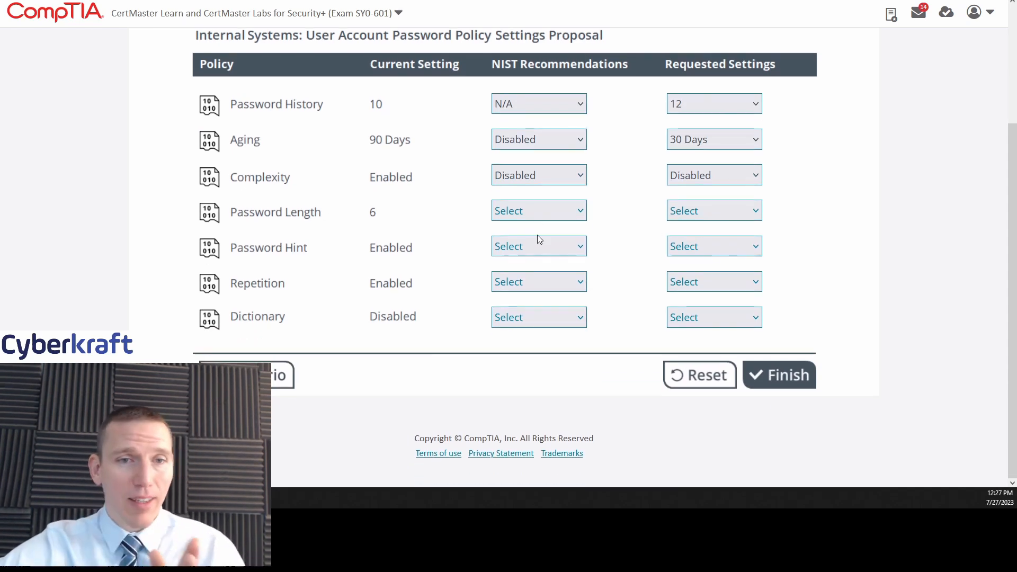
pyautogui.click(536, 210)
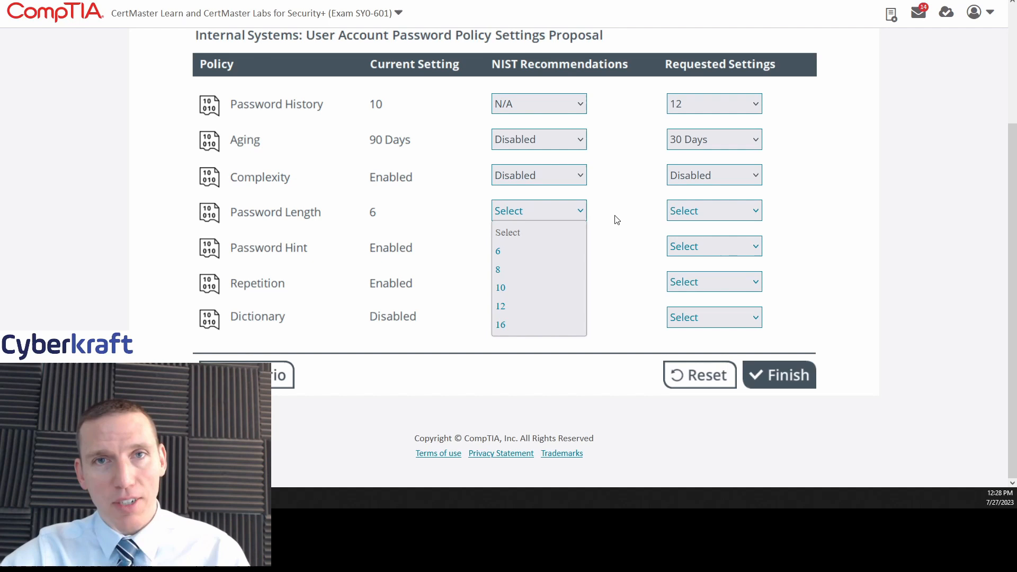
# - Set Password Length to 8 under NIST and 10 as the requested setting
pyautogui.click(544, 272)
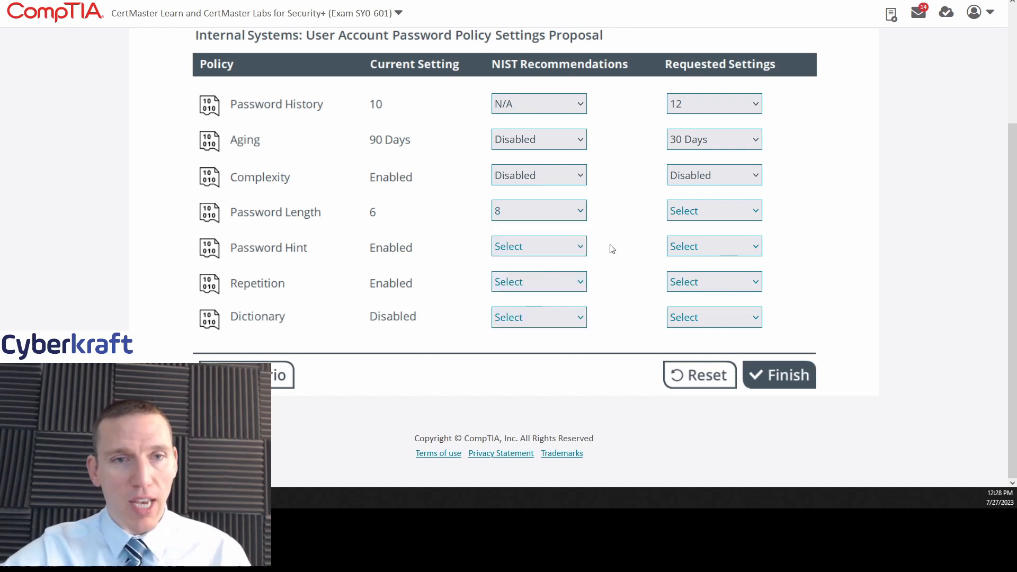
pyautogui.scroll(1, 621, 237)
pyautogui.scroll(1, 620, 236)
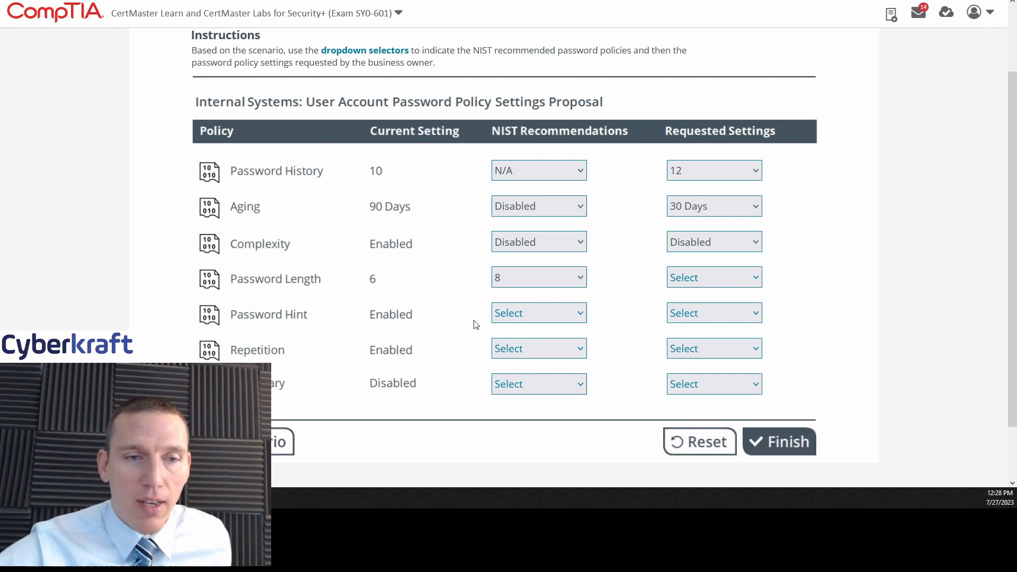
pyautogui.click(288, 450)
pyautogui.scroll(-3, 399, 294)
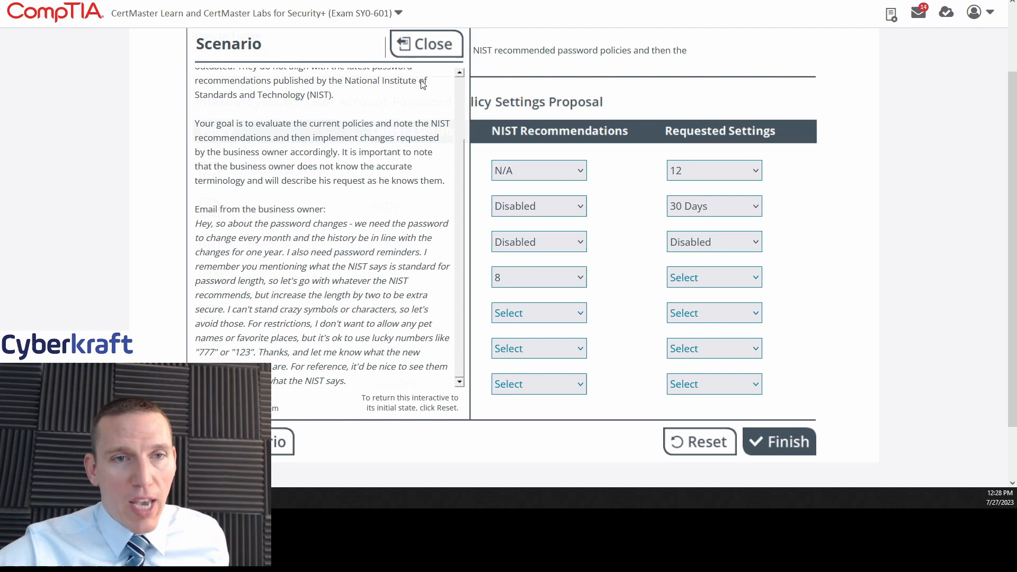
pyautogui.click(424, 46)
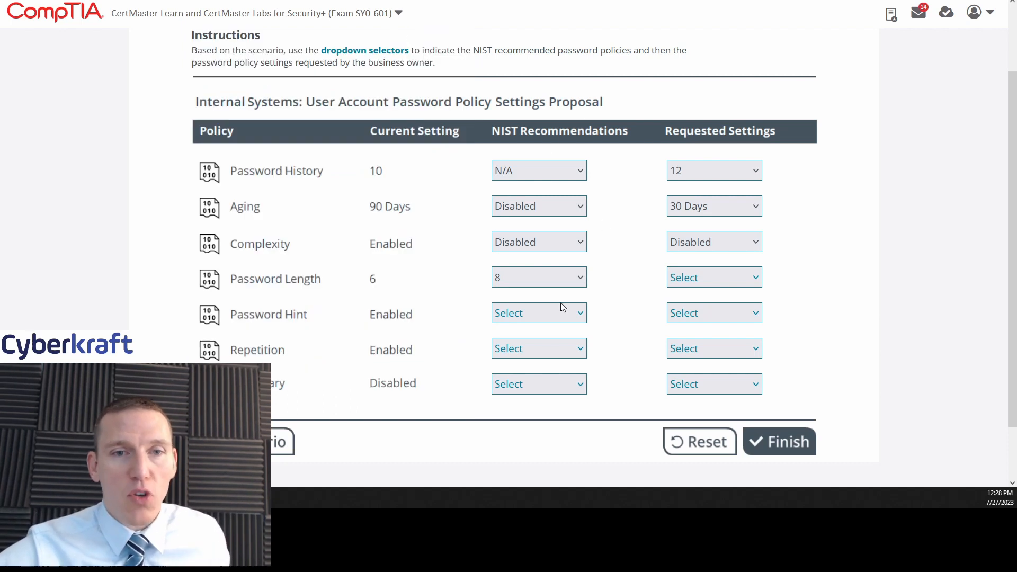
pyautogui.click(557, 278)
pyautogui.click(688, 280)
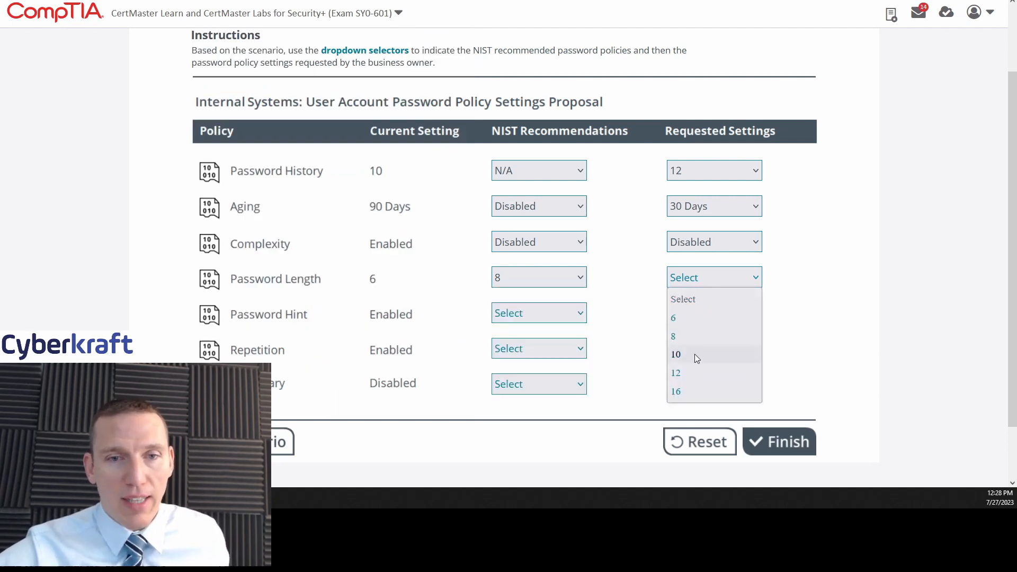
pyautogui.click(695, 354)
pyautogui.scroll(-2, 626, 284)
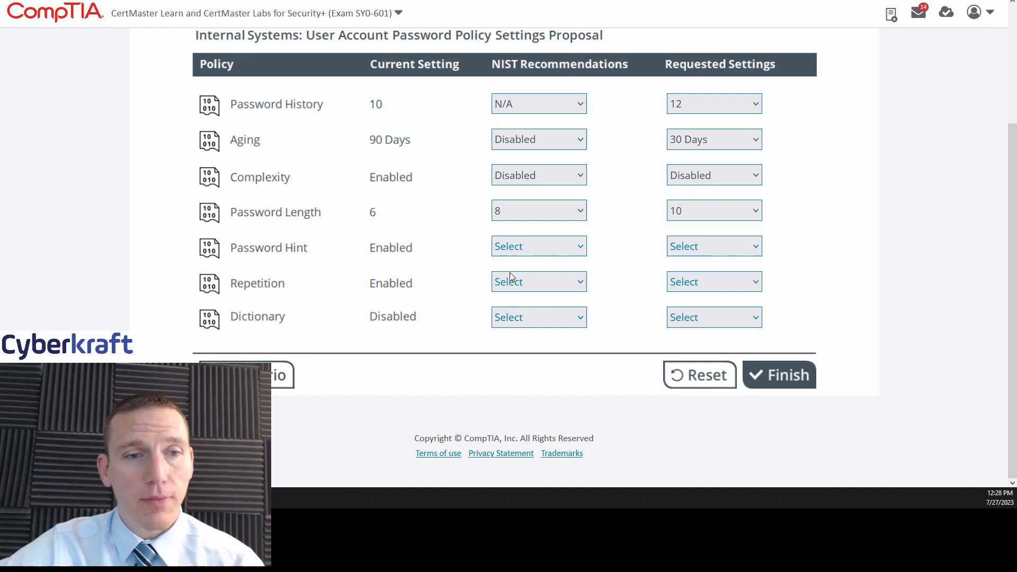
# - Set Password Hint to Disabled under NIST and Enabled as the owner requests
pyautogui.click(510, 247)
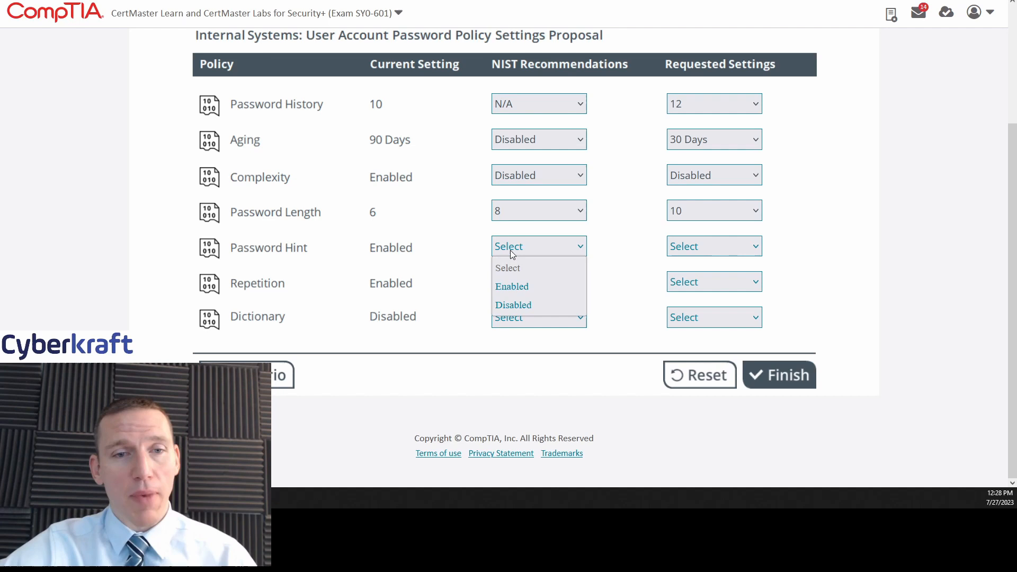
pyautogui.click(518, 305)
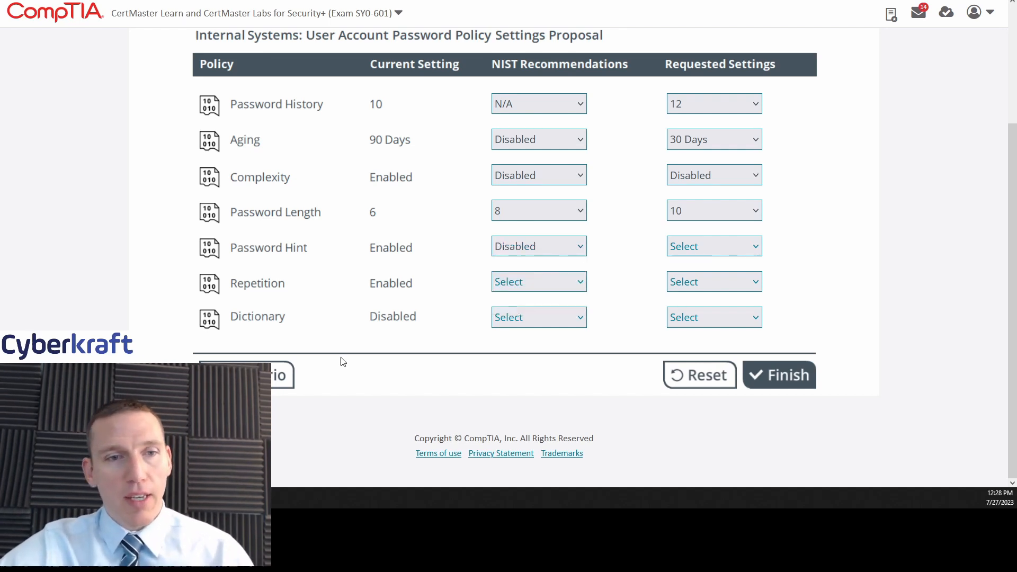
pyautogui.click(278, 375)
pyautogui.scroll(-3, 380, 302)
pyautogui.scroll(1, 380, 302)
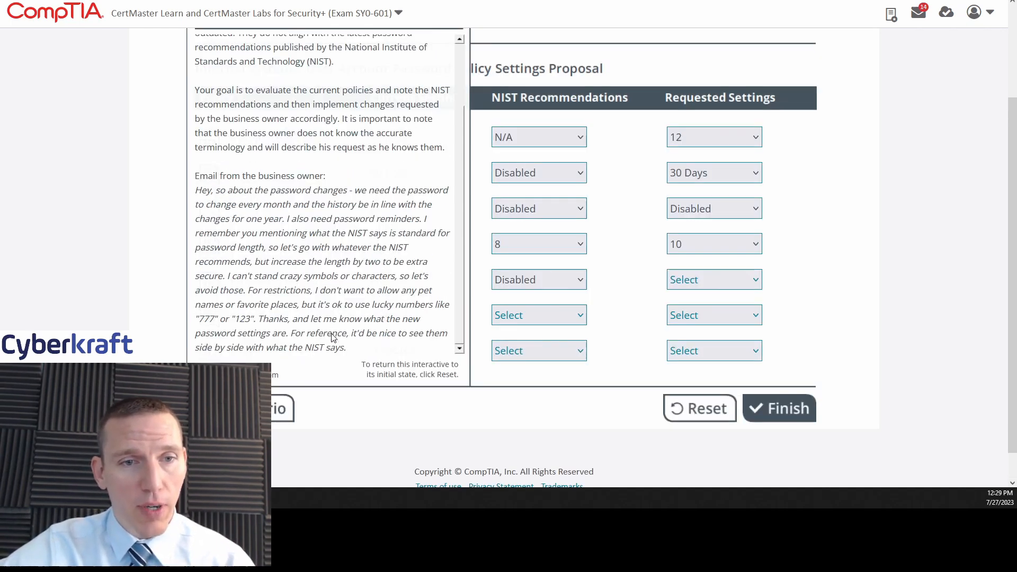
pyautogui.scroll(3, 379, 200)
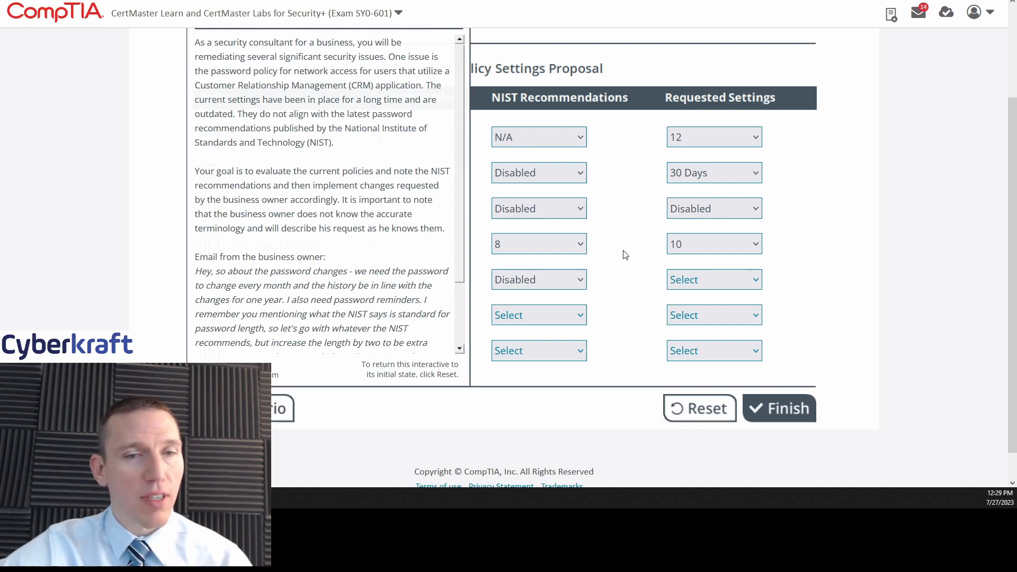
pyautogui.scroll(3, 624, 255)
pyautogui.click(429, 131)
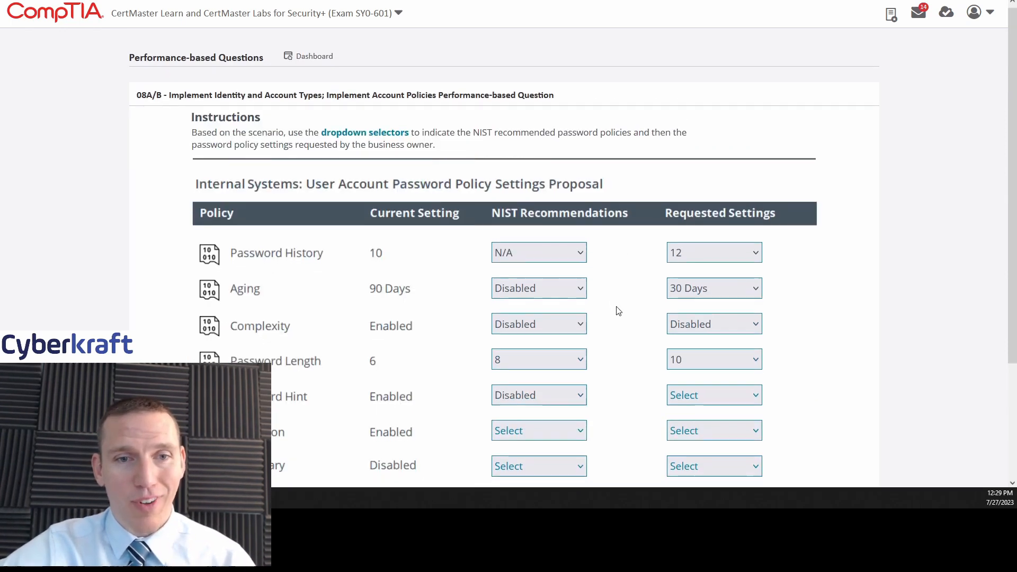
pyautogui.scroll(-3, 618, 310)
pyautogui.click(719, 264)
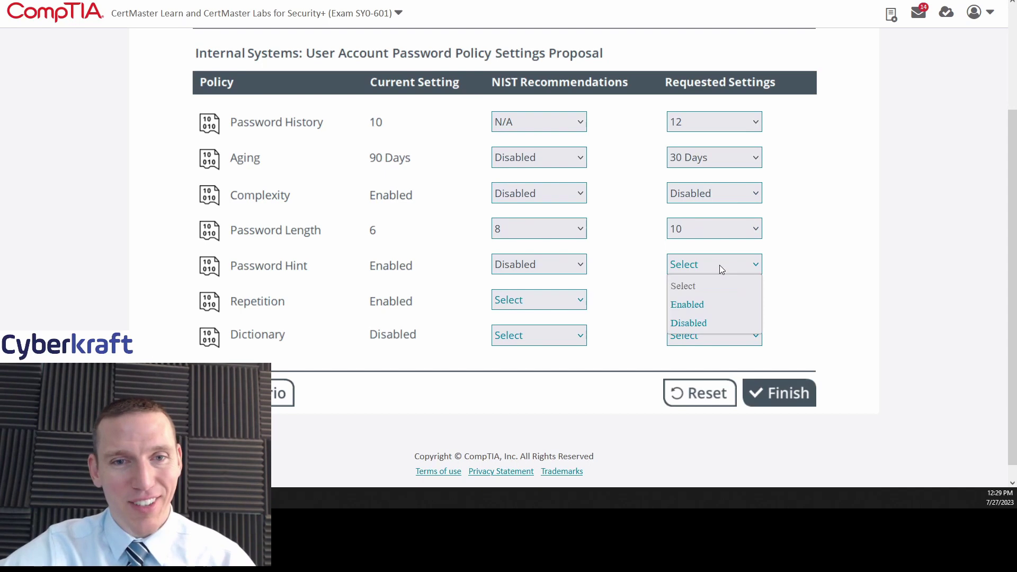
pyautogui.click(700, 303)
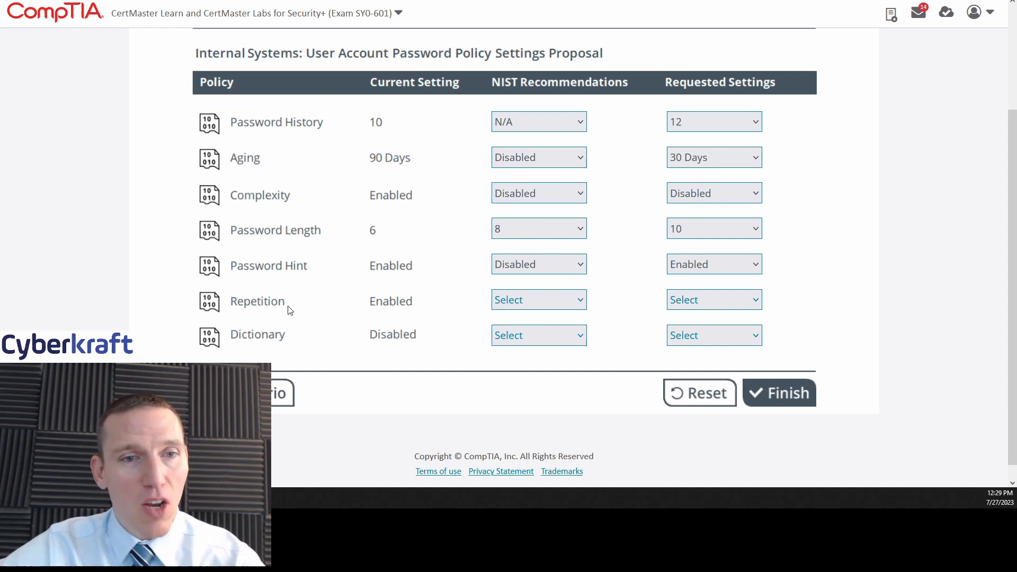
# - Set Repetition to Disabled under NIST and Enabled as requested, checking the scenario email
pyautogui.click(530, 305)
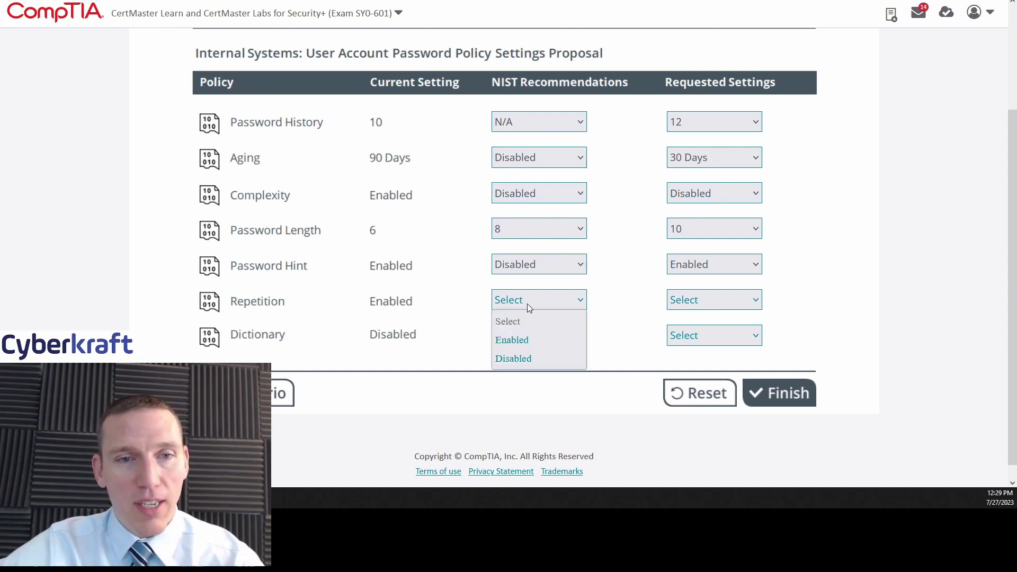
pyautogui.click(528, 364)
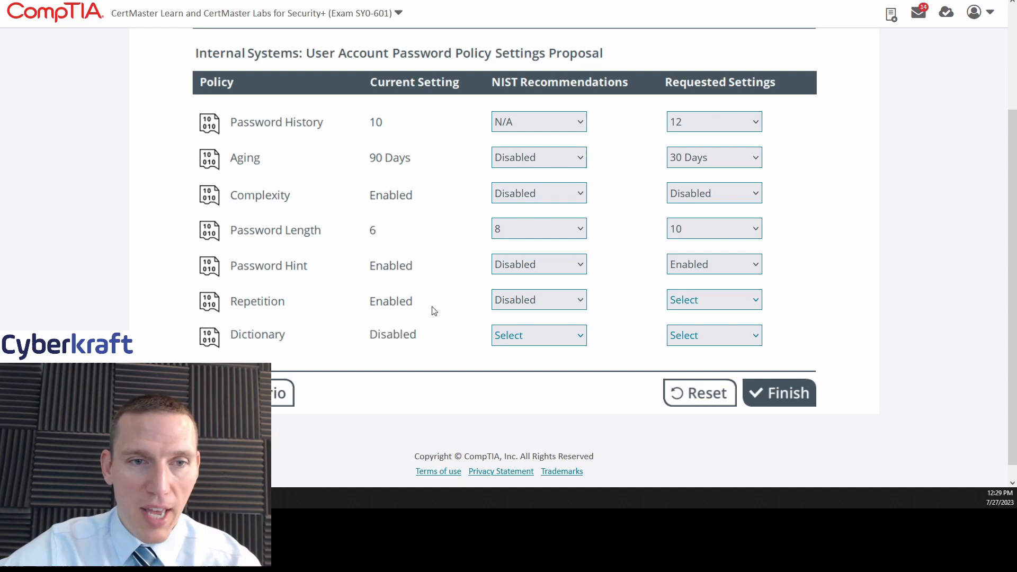
pyautogui.click(681, 304)
pyautogui.click(692, 338)
pyautogui.click(283, 392)
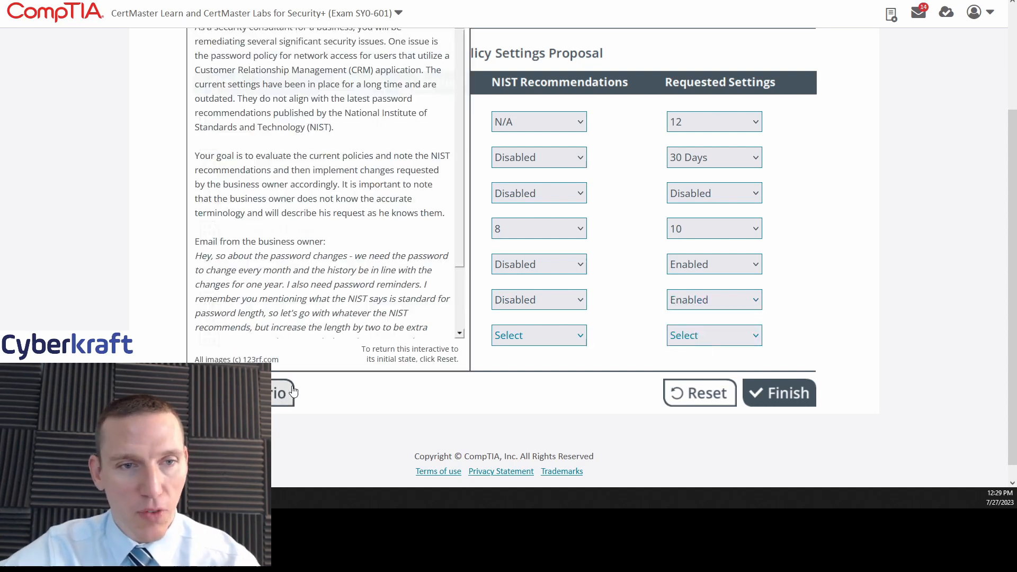
pyautogui.scroll(1, 400, 244)
pyautogui.scroll(-3, 459, 216)
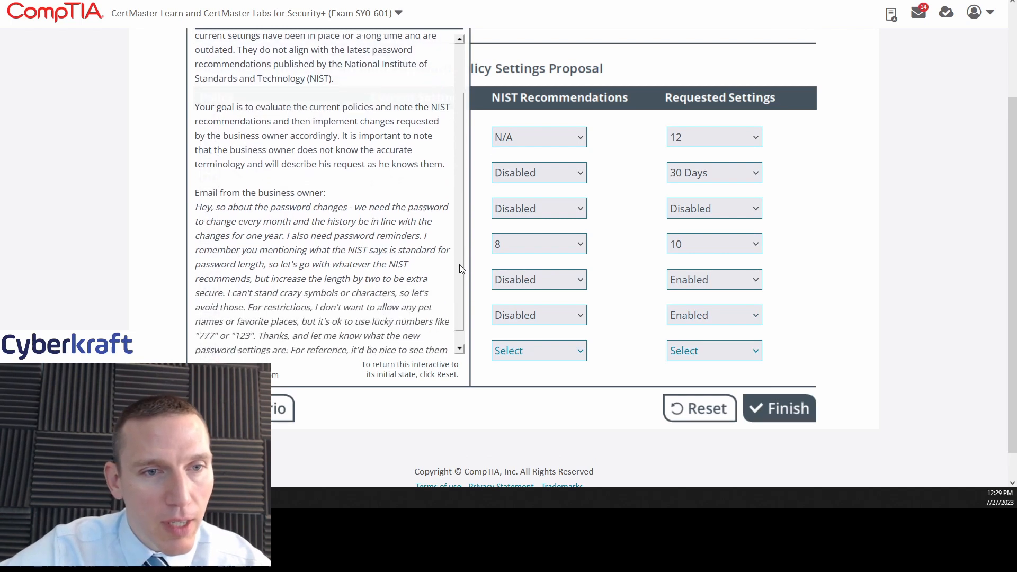
pyautogui.scroll(-1, 459, 265)
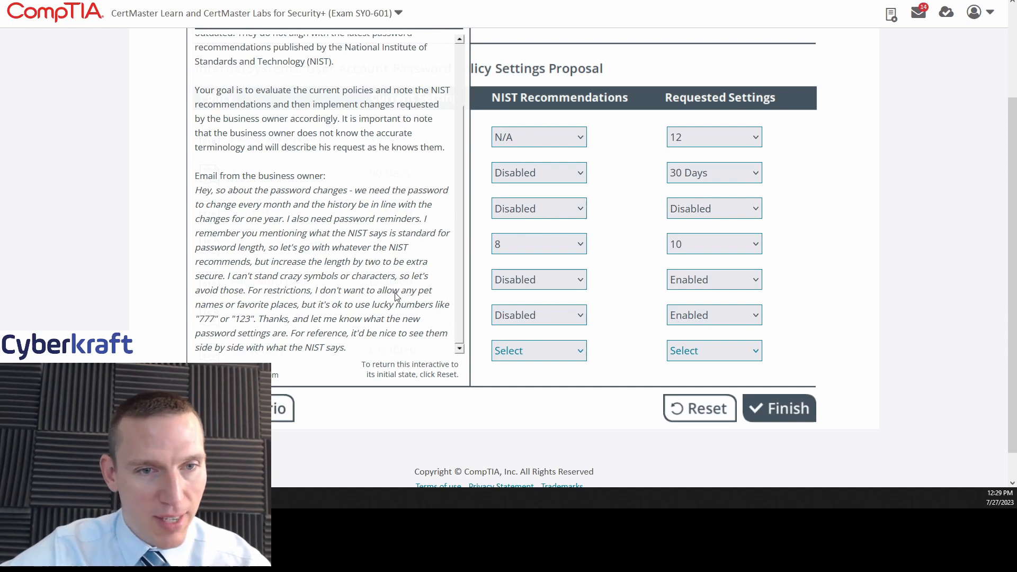
pyautogui.scroll(3, 458, 269)
pyautogui.scroll(3, 457, 270)
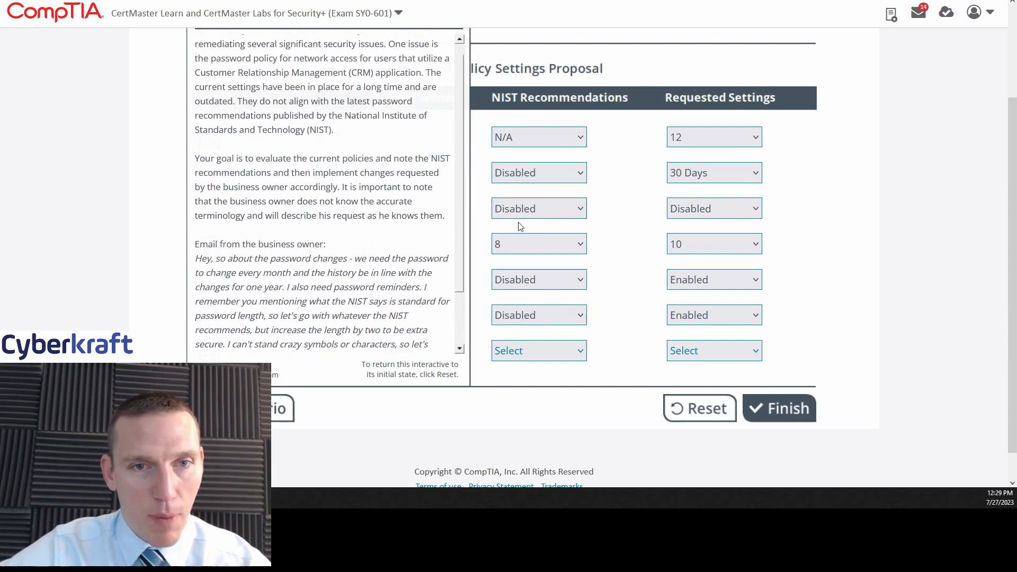
pyautogui.scroll(2, 588, 263)
pyautogui.scroll(1, 588, 262)
pyautogui.click(426, 78)
pyautogui.scroll(-3, 616, 290)
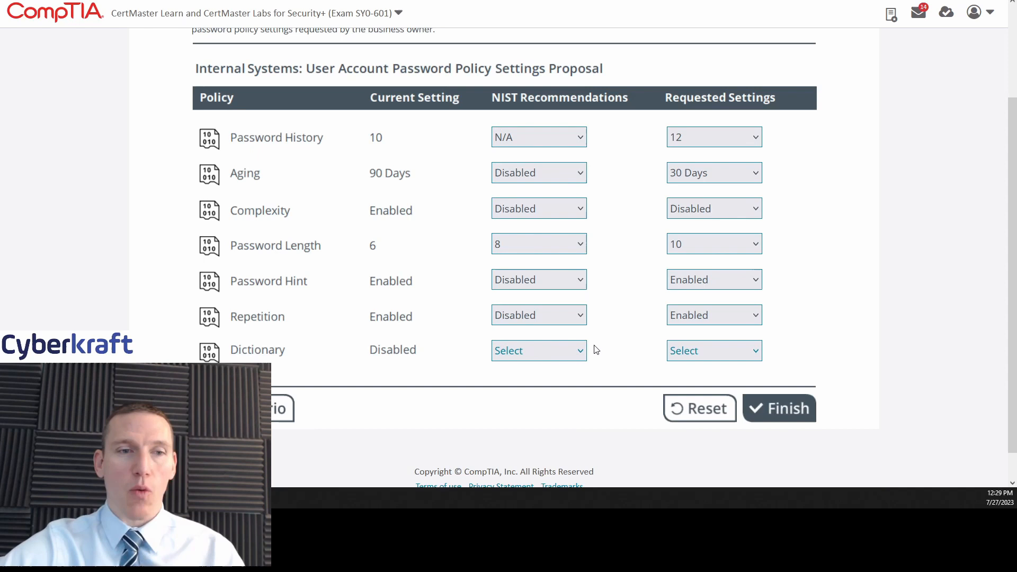
# - Set Dictionary to Disabled in both the NIST and requested columns, rereading the email
pyautogui.click(538, 350)
pyautogui.click(529, 392)
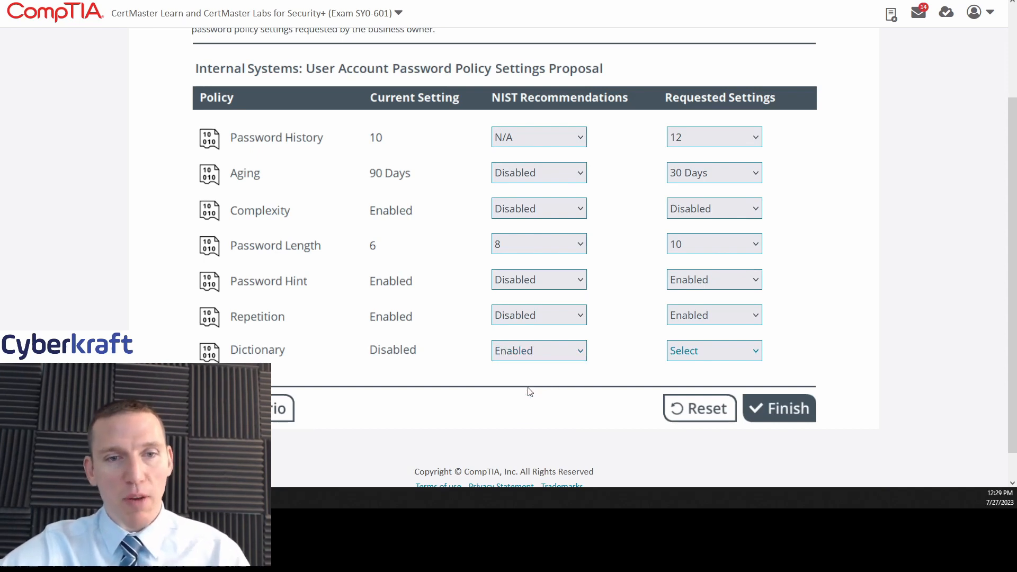
pyautogui.click(548, 351)
pyautogui.click(530, 410)
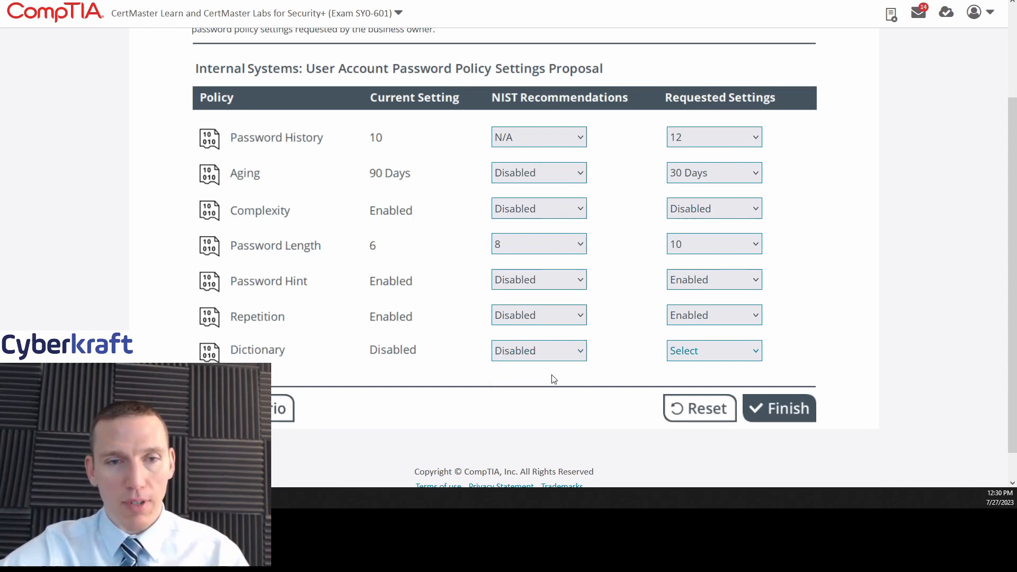
pyautogui.click(714, 350)
pyautogui.click(688, 410)
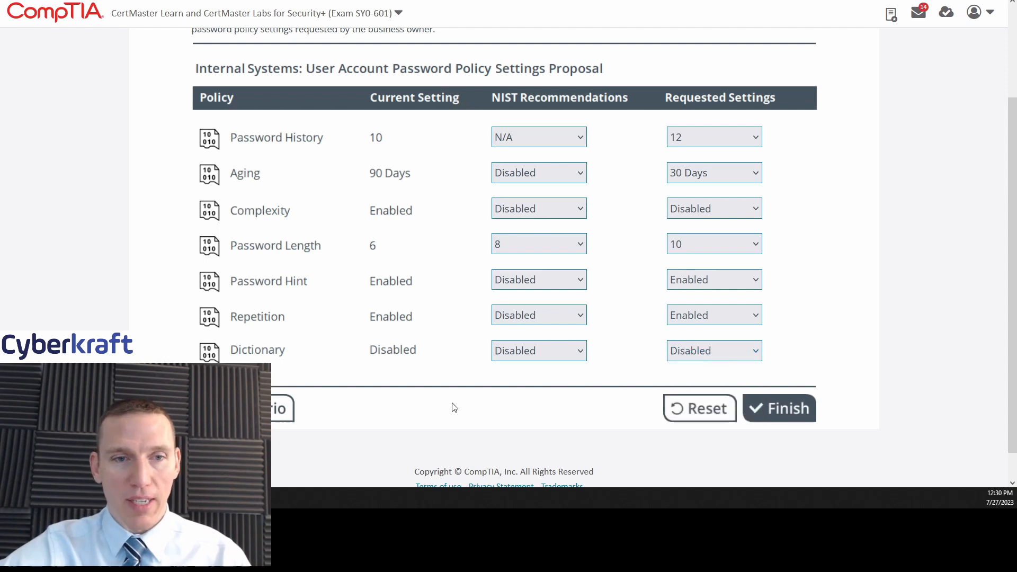
pyautogui.click(282, 409)
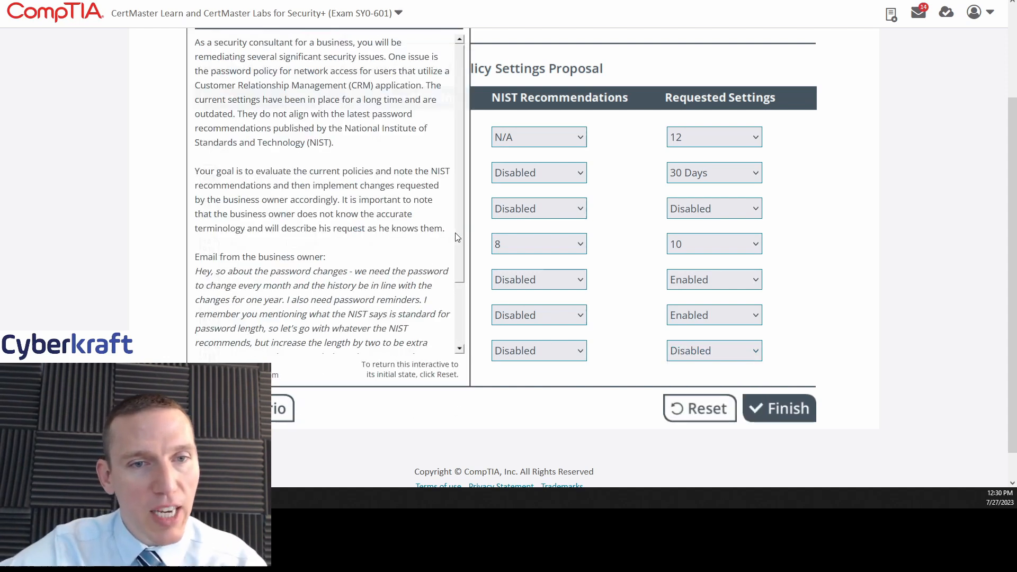
pyautogui.scroll(-3, 417, 262)
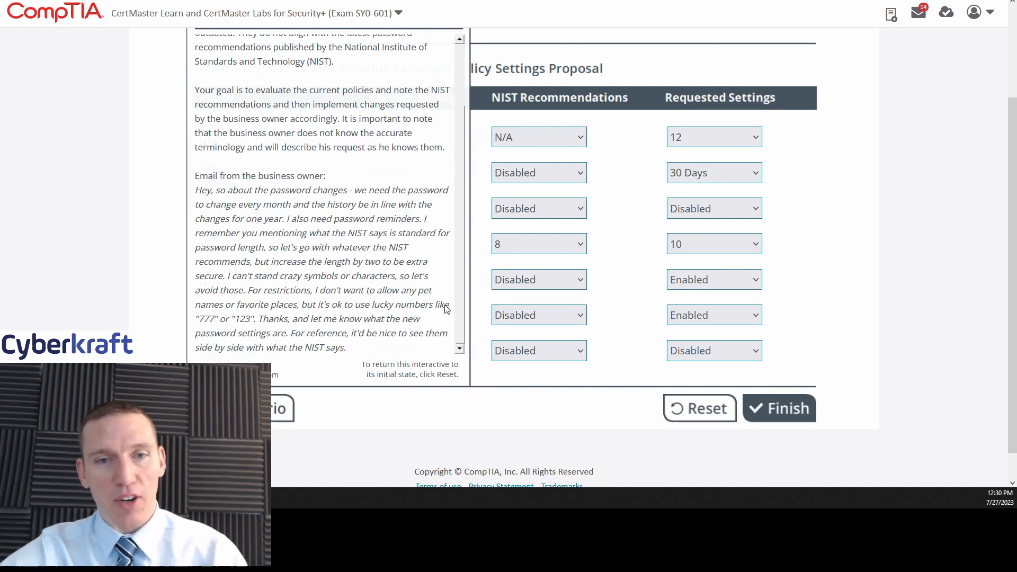
pyautogui.scroll(1, 613, 300)
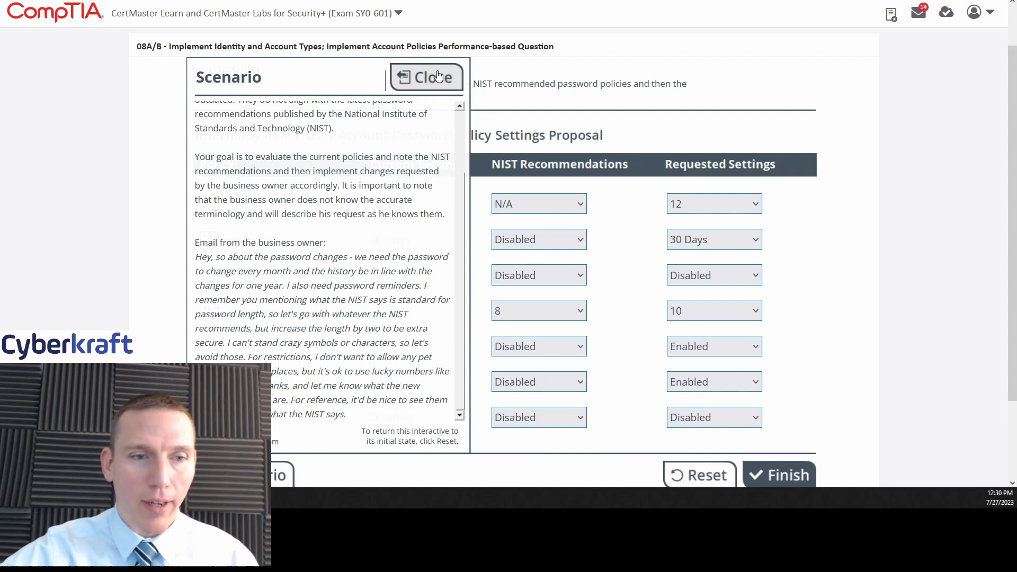
pyautogui.click(426, 77)
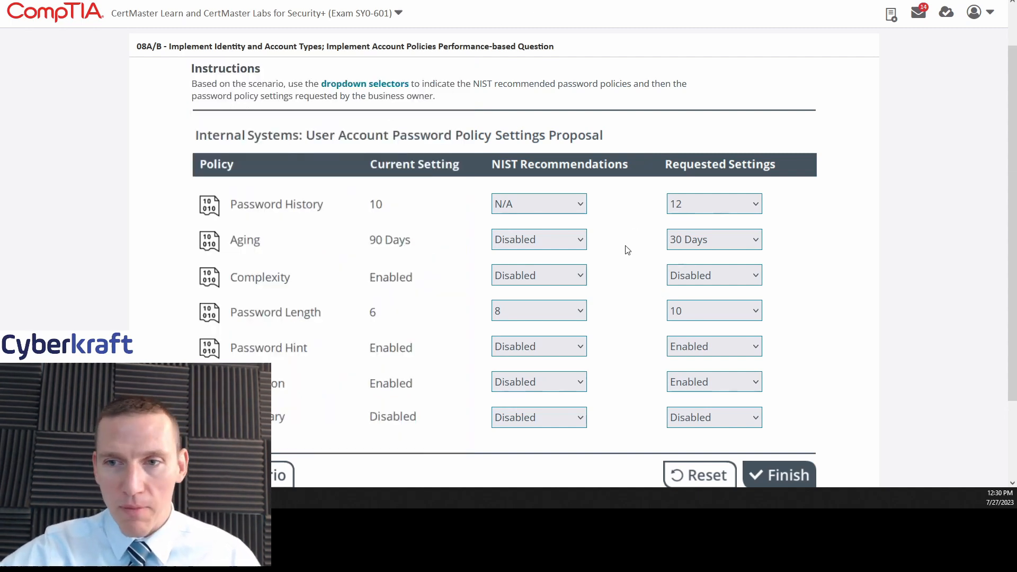
# - Finish the activity to submit the answers and see the 14 of 14 score
pyautogui.click(772, 474)
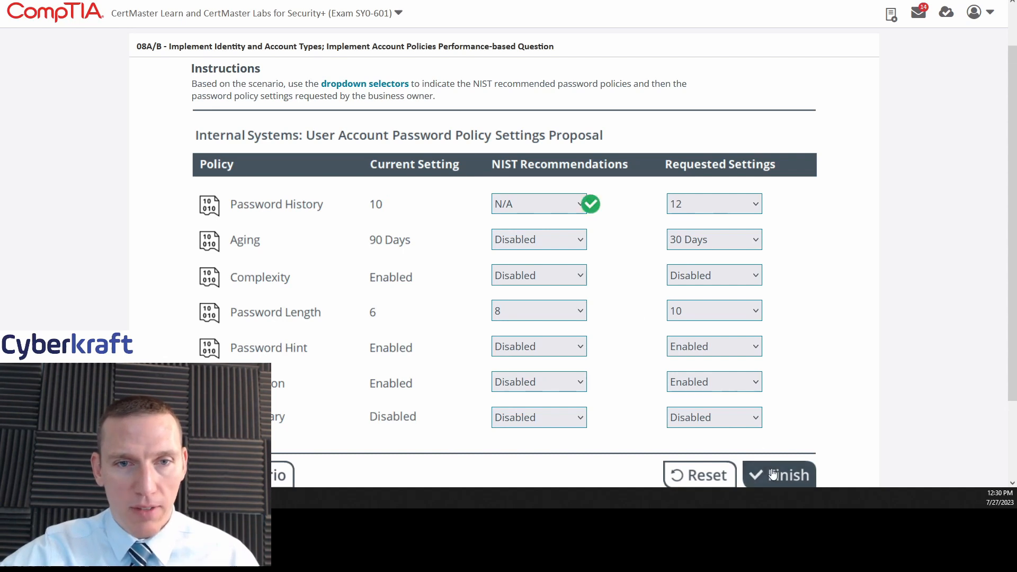
pyautogui.scroll(-2, 853, 243)
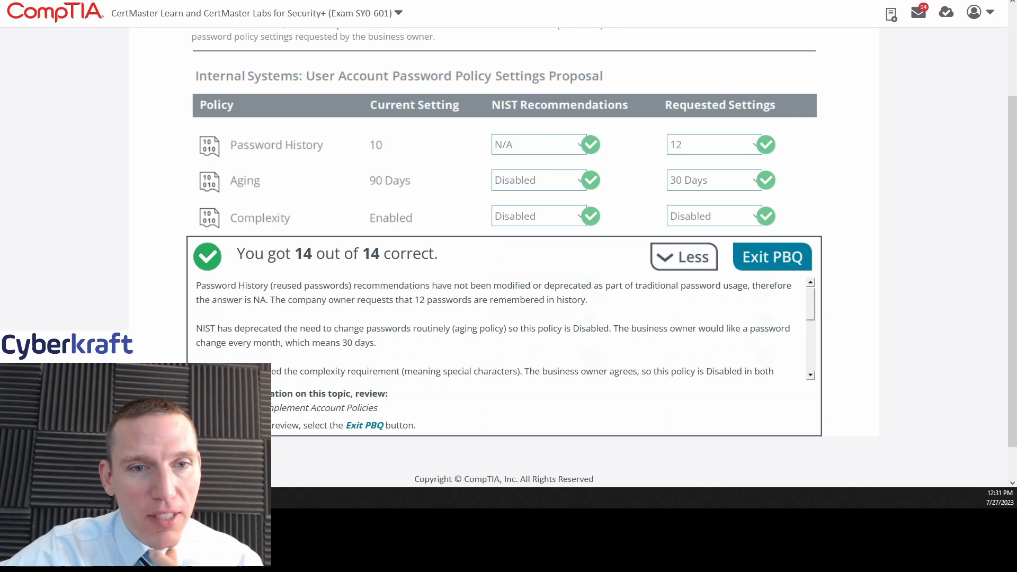
pyautogui.scroll(-1, 88, 166)
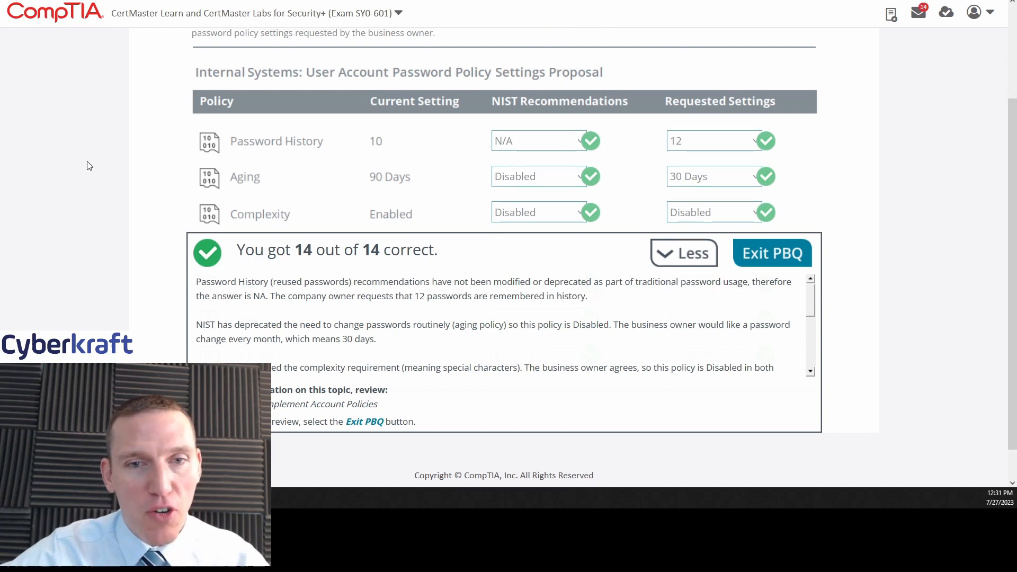
pyautogui.scroll(-1, 88, 166)
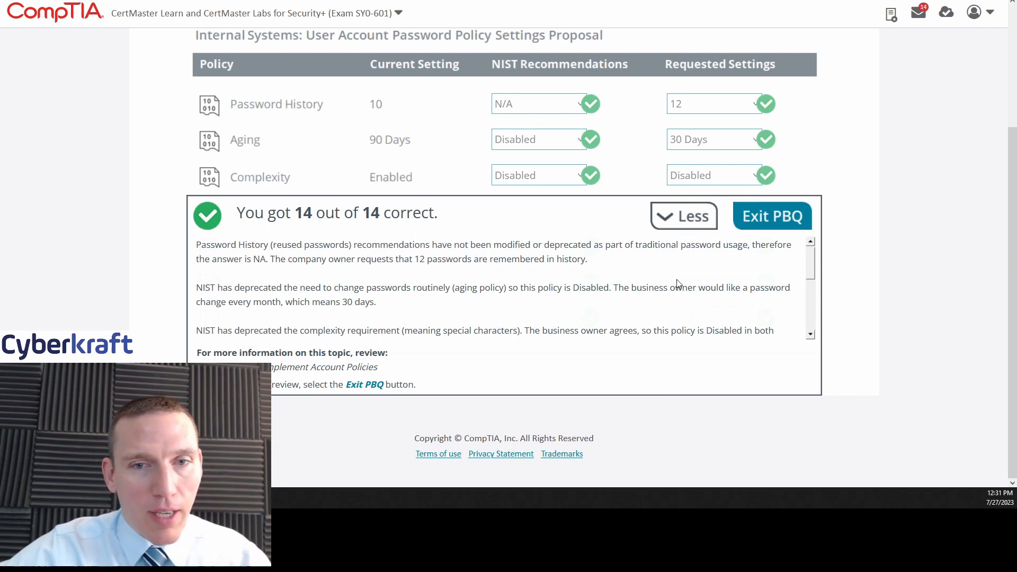
pyautogui.moveTo(811, 264); pyautogui.dragTo(811, 274)
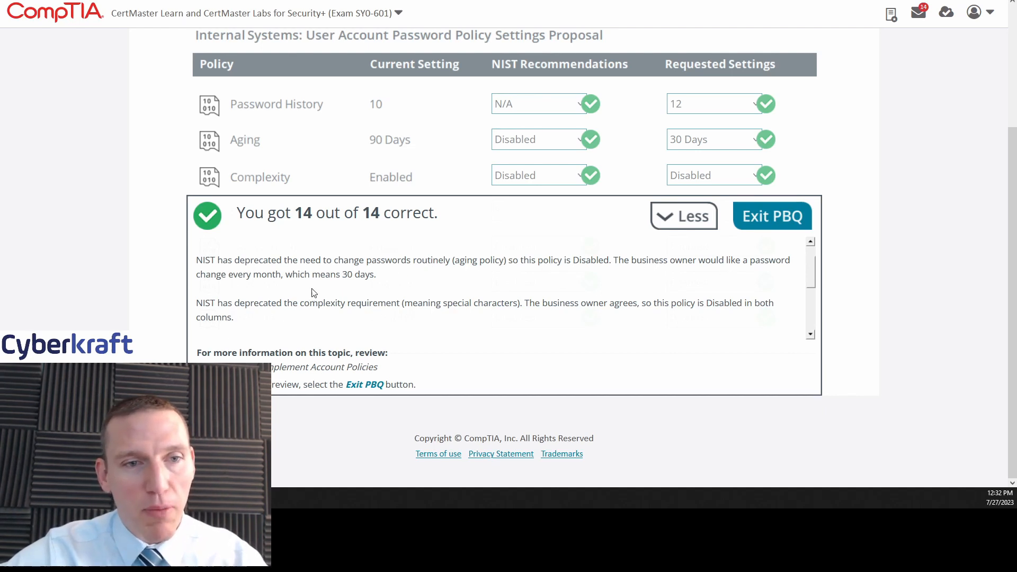
pyautogui.moveTo(810, 270); pyautogui.dragTo(810, 286)
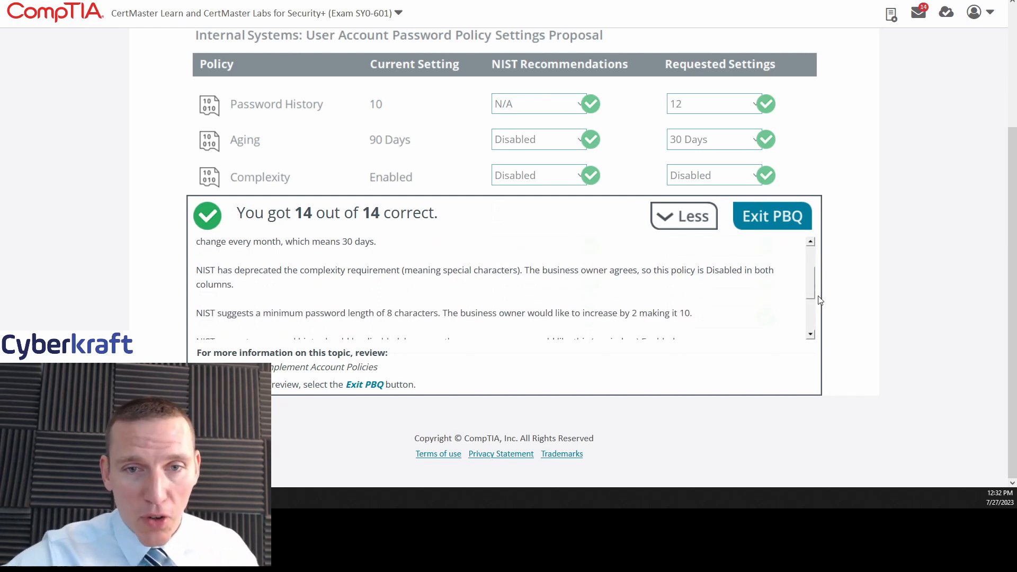
pyautogui.scroll(-1, 811, 281)
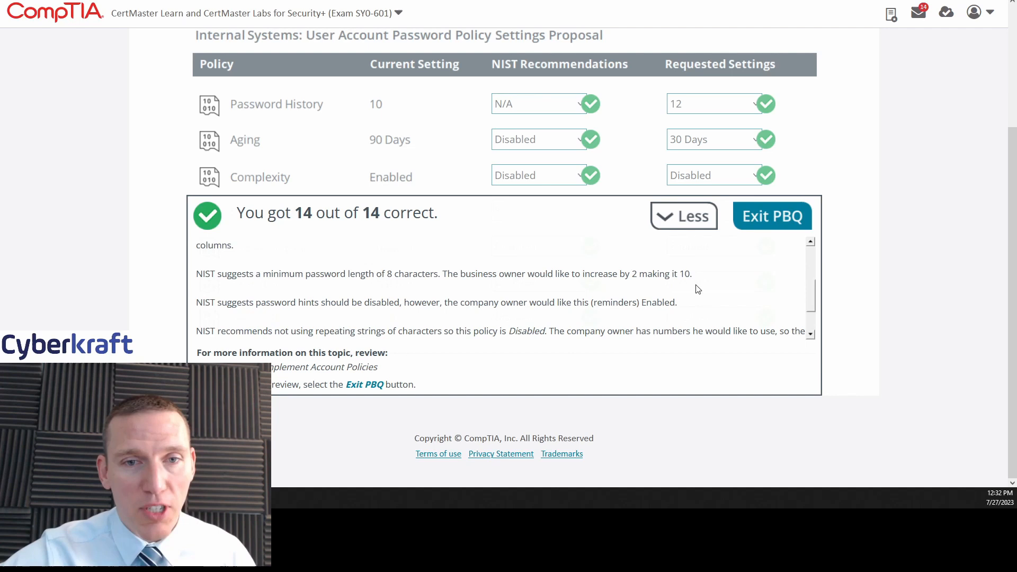
pyautogui.scroll(-1, 812, 288)
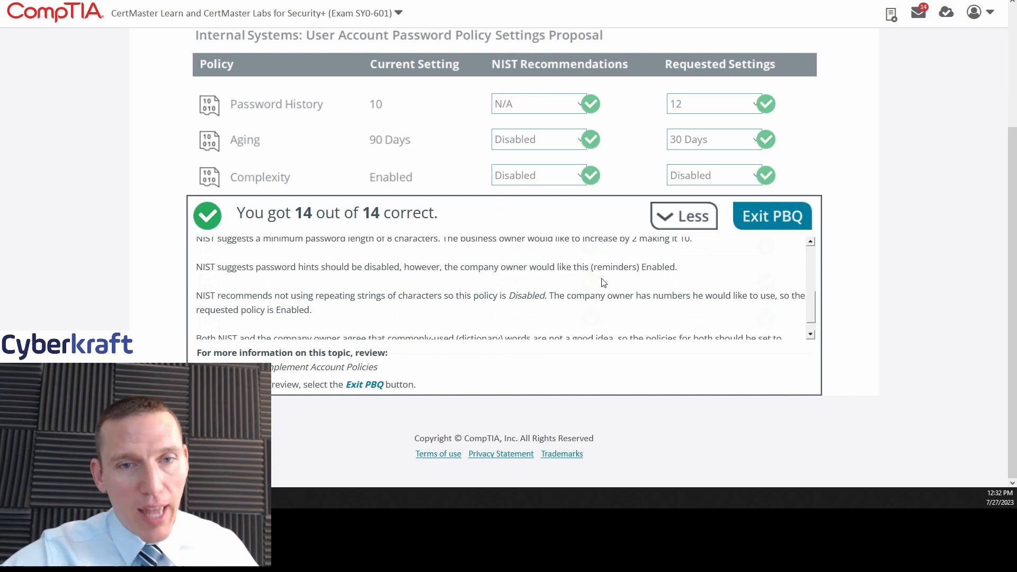
pyautogui.scroll(-1, 811, 307)
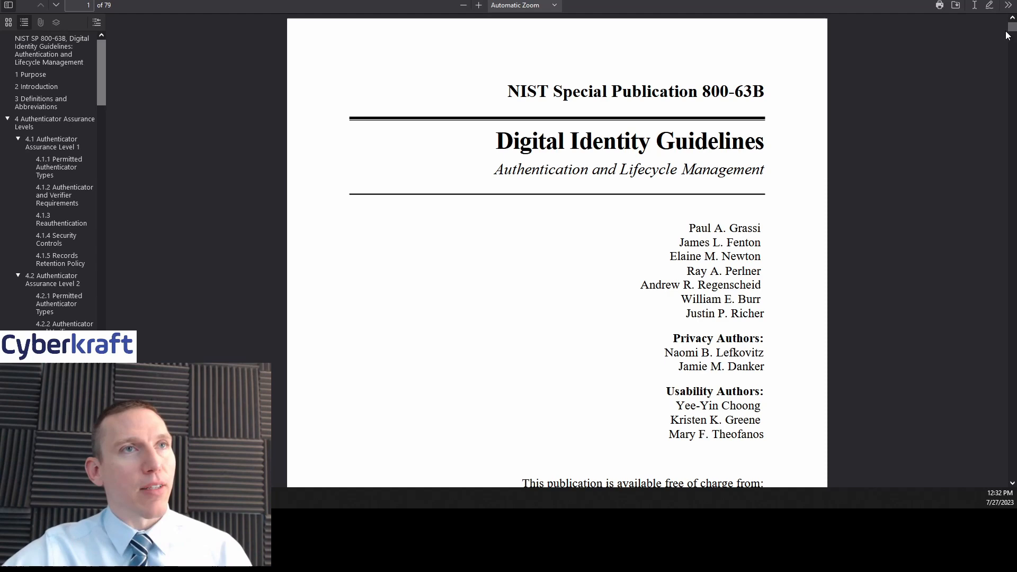
pyautogui.scroll(-5, 650, 236)
pyautogui.scroll(-8, 649, 236)
pyautogui.scroll(-6, 649, 236)
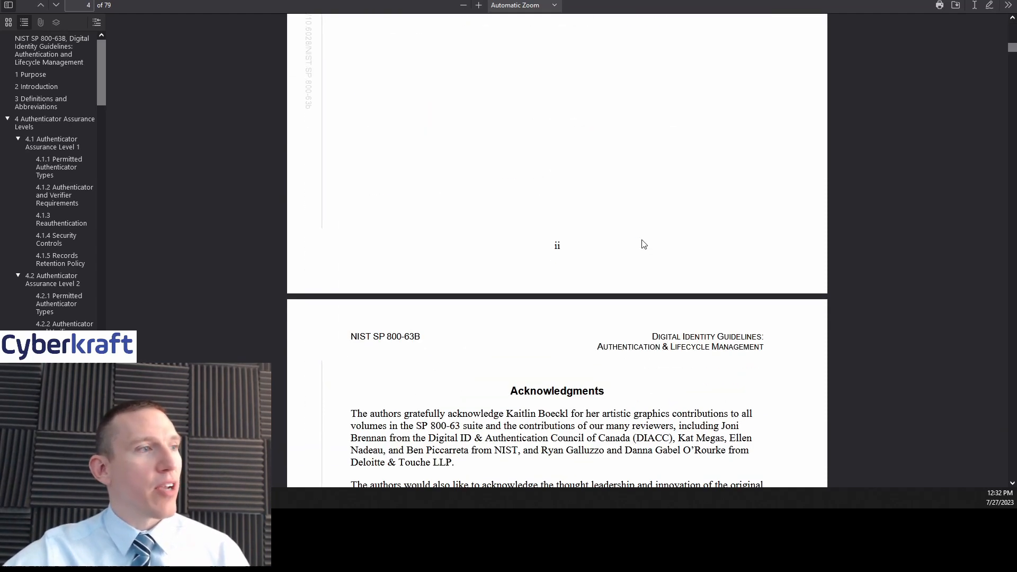
pyautogui.scroll(-6, 644, 245)
pyautogui.scroll(-5, 644, 245)
pyautogui.scroll(-3, 643, 245)
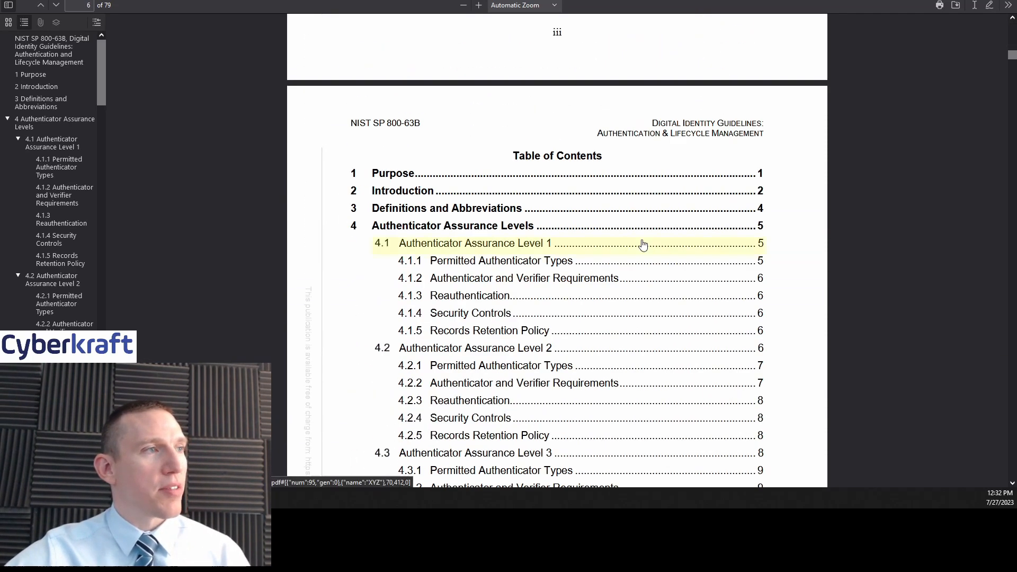
pyautogui.scroll(-3, 645, 244)
pyautogui.scroll(-1, 415, 188)
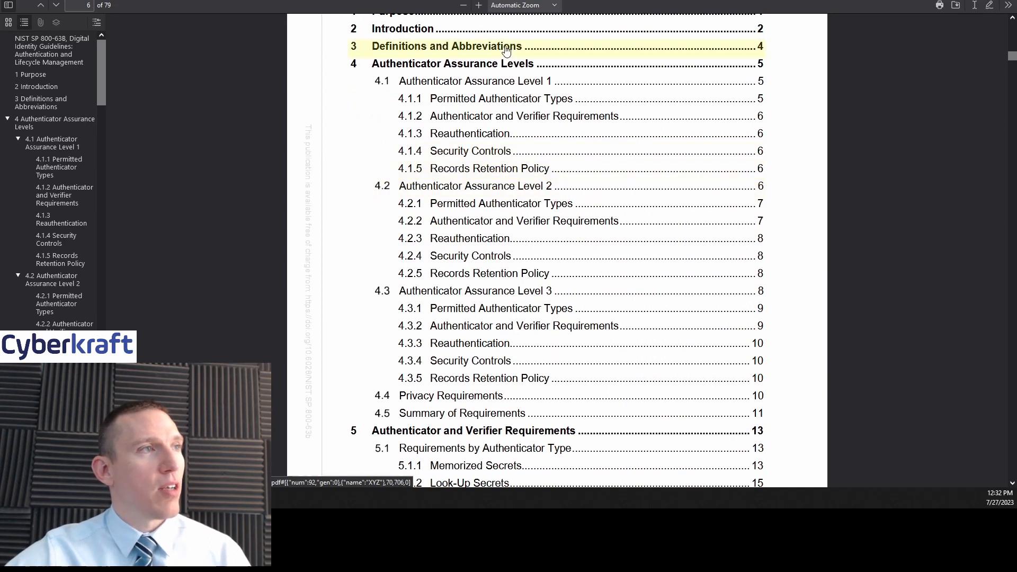
pyautogui.scroll(-1, 501, 188)
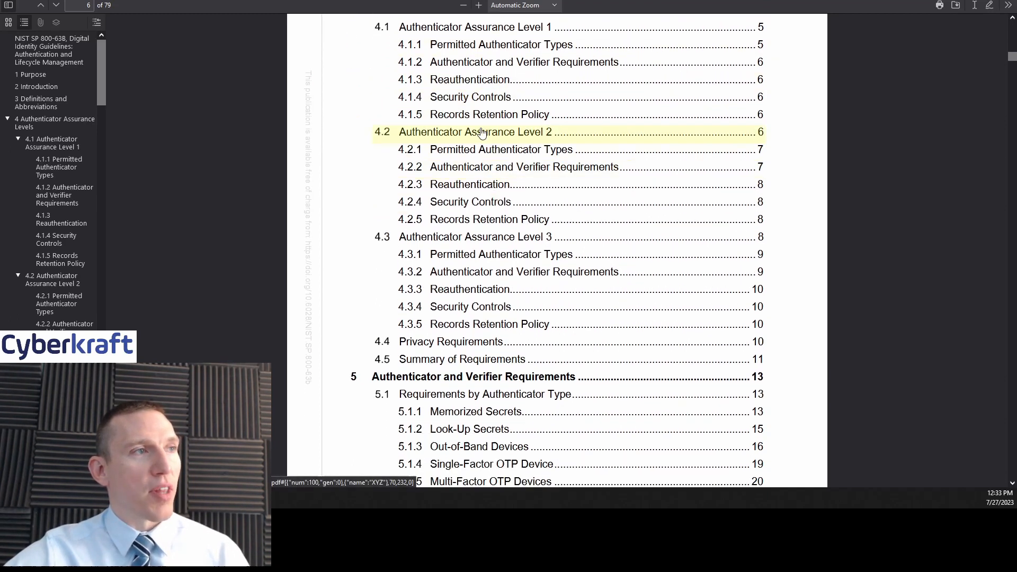
pyautogui.scroll(-1, 485, 251)
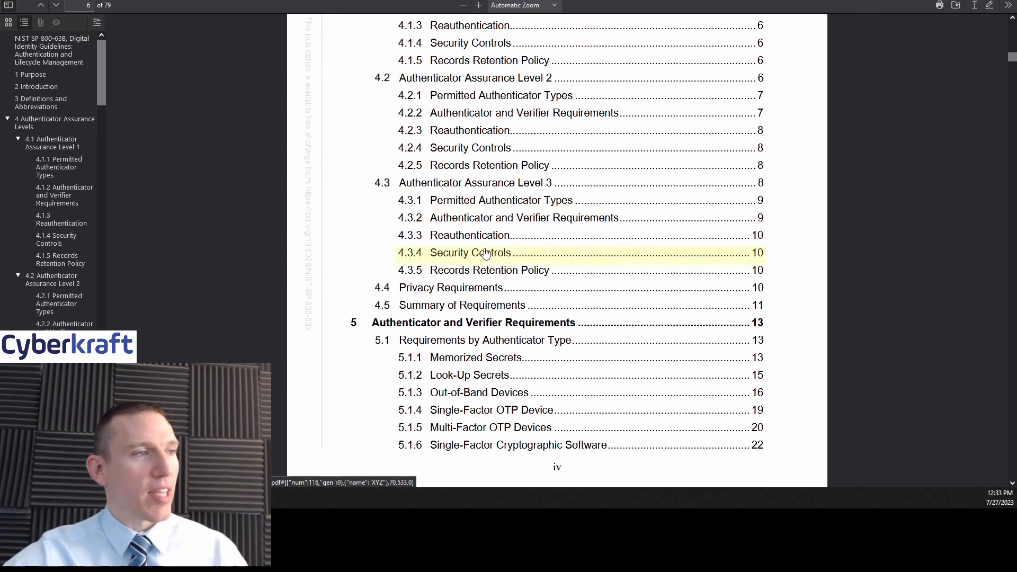
pyautogui.scroll(-1, 485, 251)
pyautogui.scroll(-1, 485, 251)
pyautogui.scroll(-1, 485, 251)
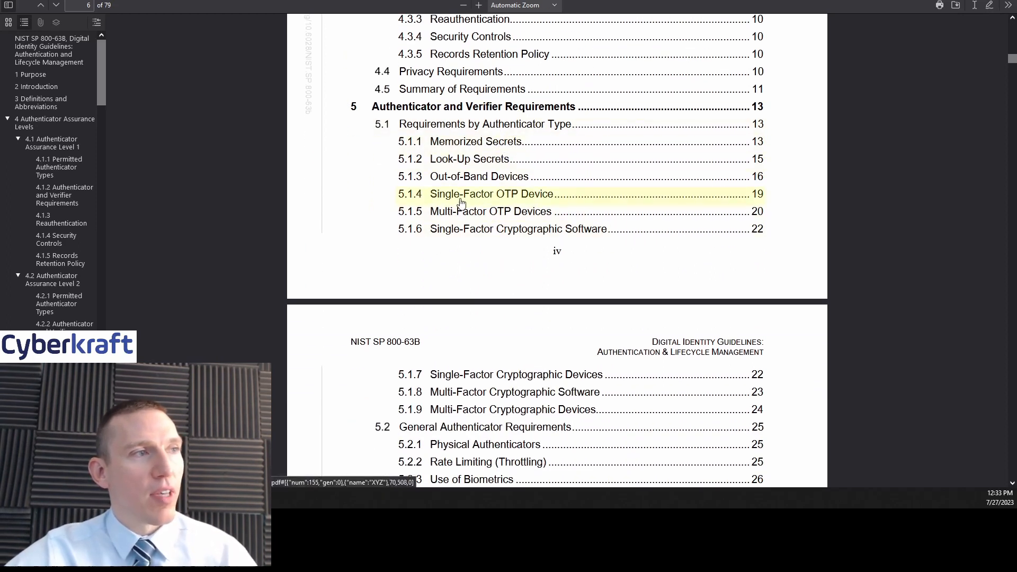
pyautogui.scroll(-2, 459, 213)
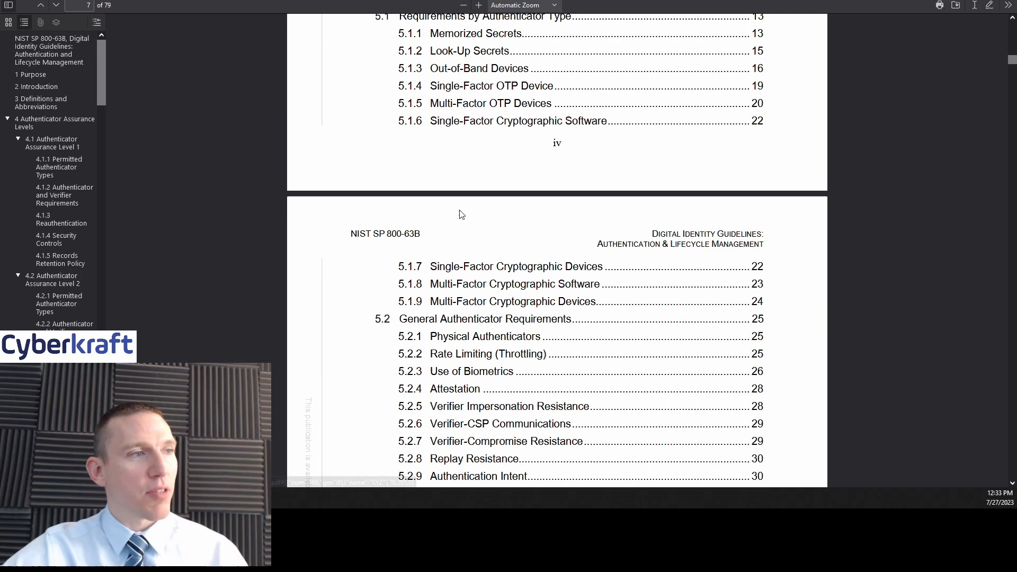
pyautogui.scroll(-1, 509, 214)
pyautogui.scroll(-1, 524, 286)
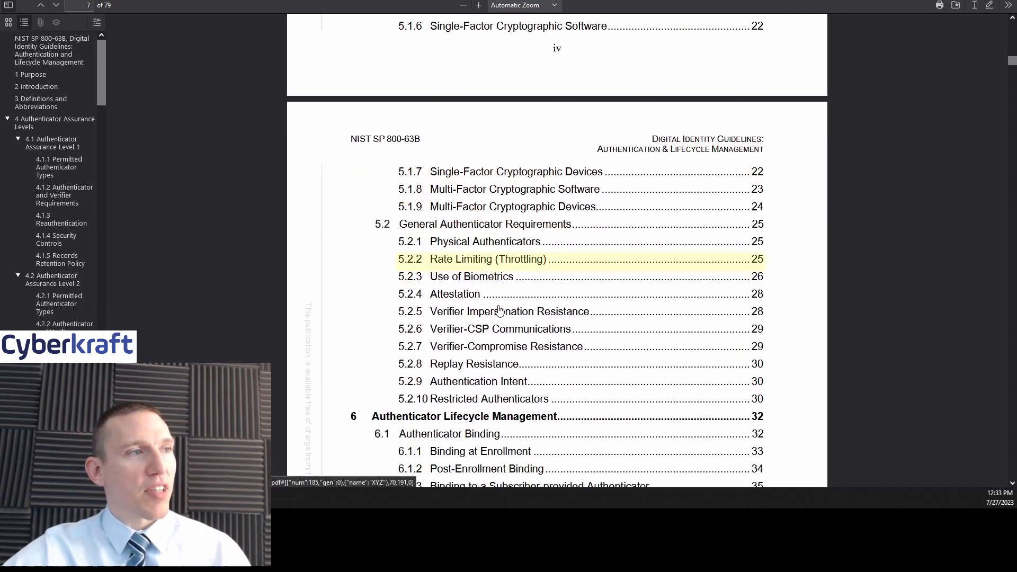
pyautogui.scroll(-2, 509, 295)
pyautogui.scroll(-1, 501, 306)
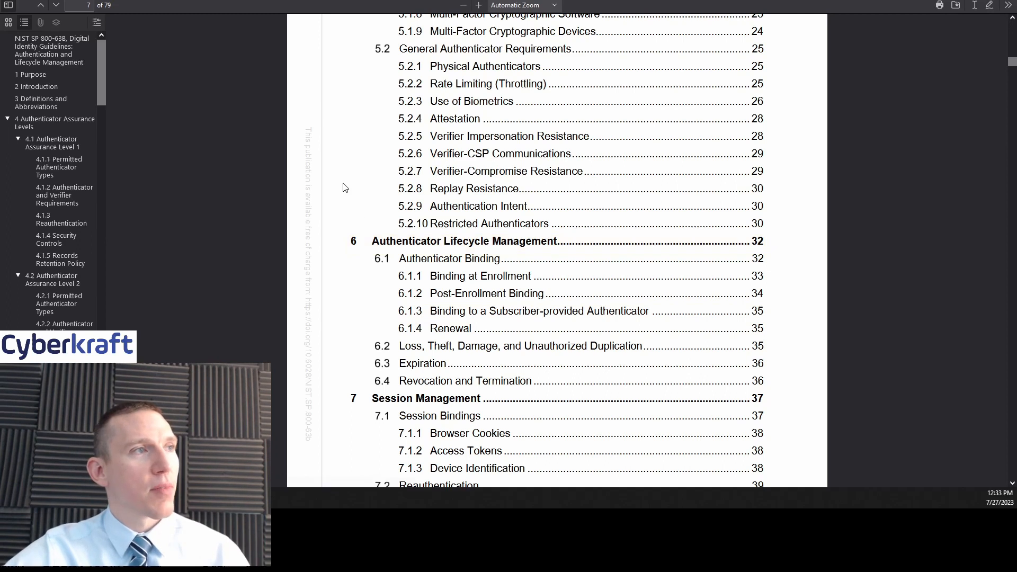
pyautogui.scroll(-2, 344, 210)
pyautogui.scroll(-1, 344, 210)
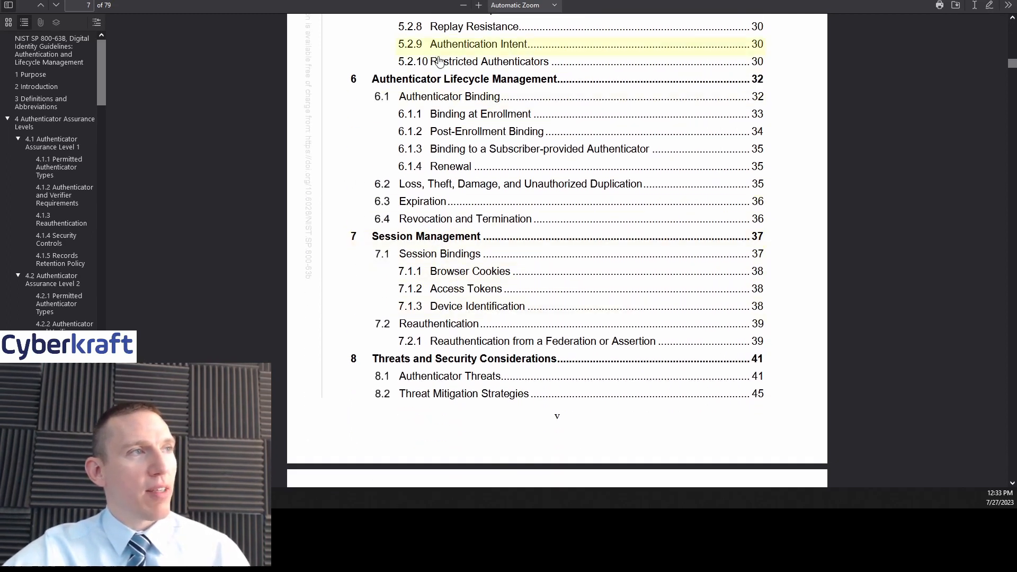
pyautogui.scroll(-5, 440, 263)
pyautogui.scroll(-2, 389, 292)
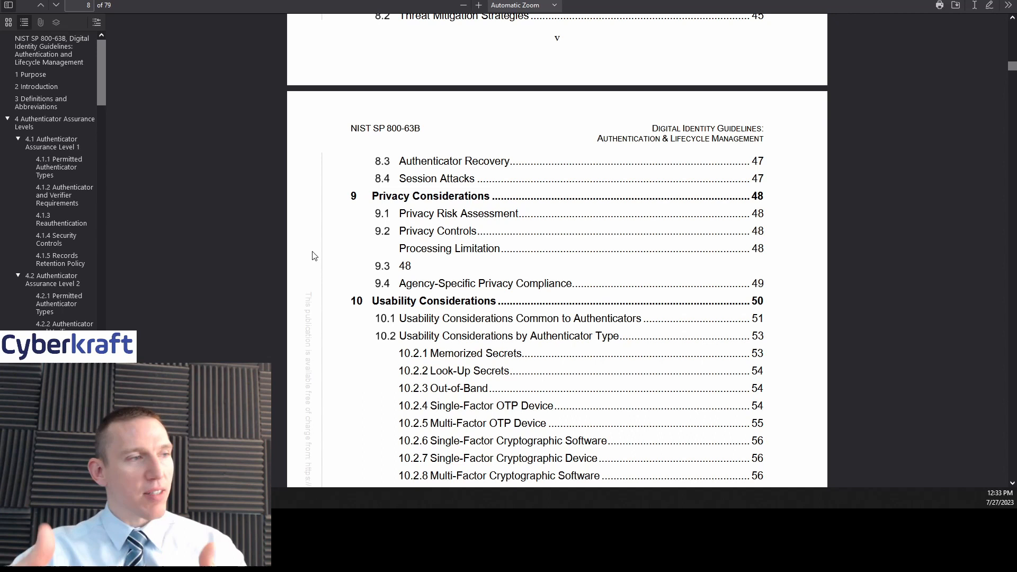
pyautogui.scroll(-2, 313, 255)
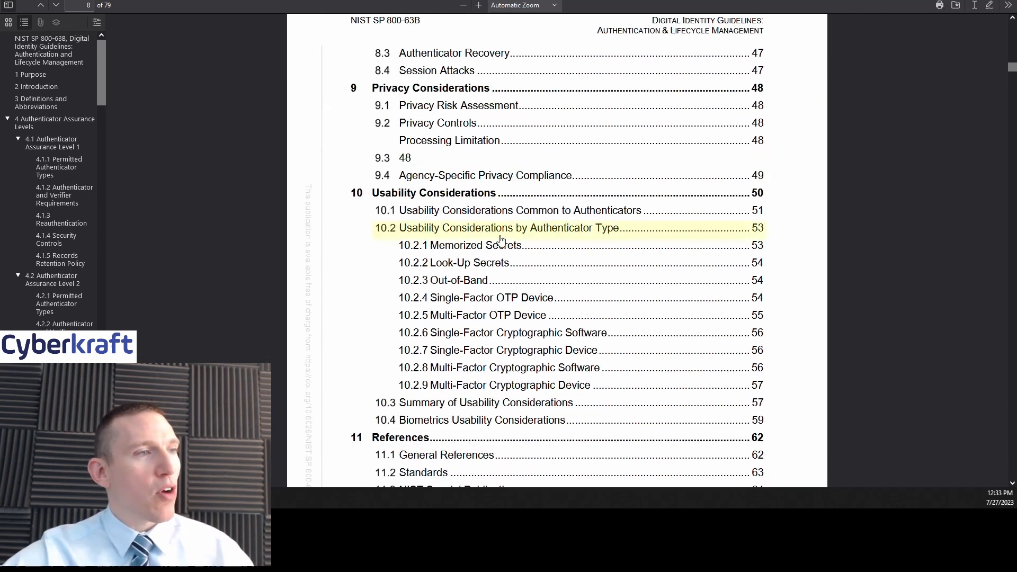
pyautogui.scroll(-2, 464, 231)
pyautogui.scroll(-1, 485, 286)
pyautogui.scroll(-1, 491, 292)
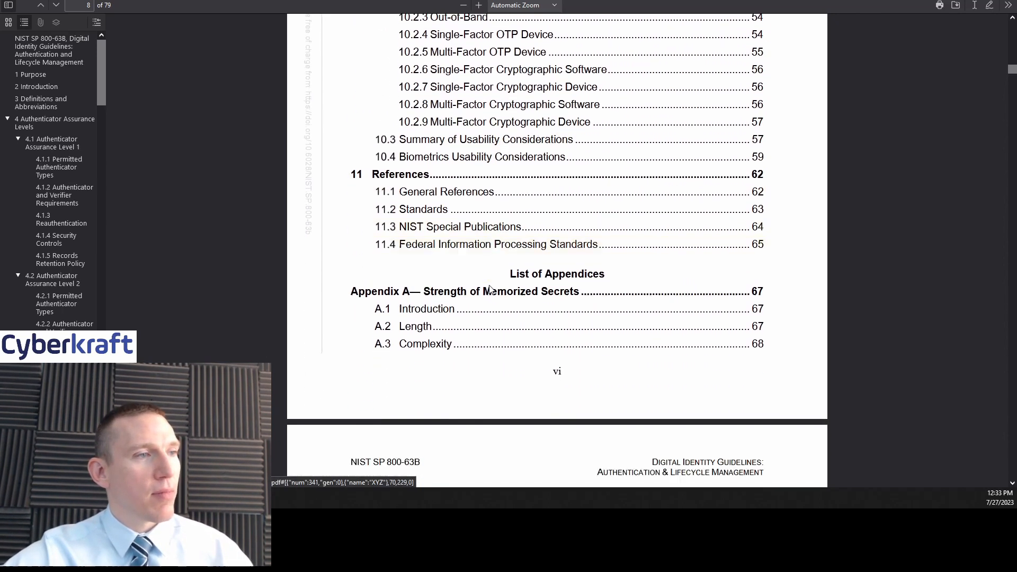
pyautogui.scroll(-2, 477, 303)
pyautogui.scroll(-1, 473, 233)
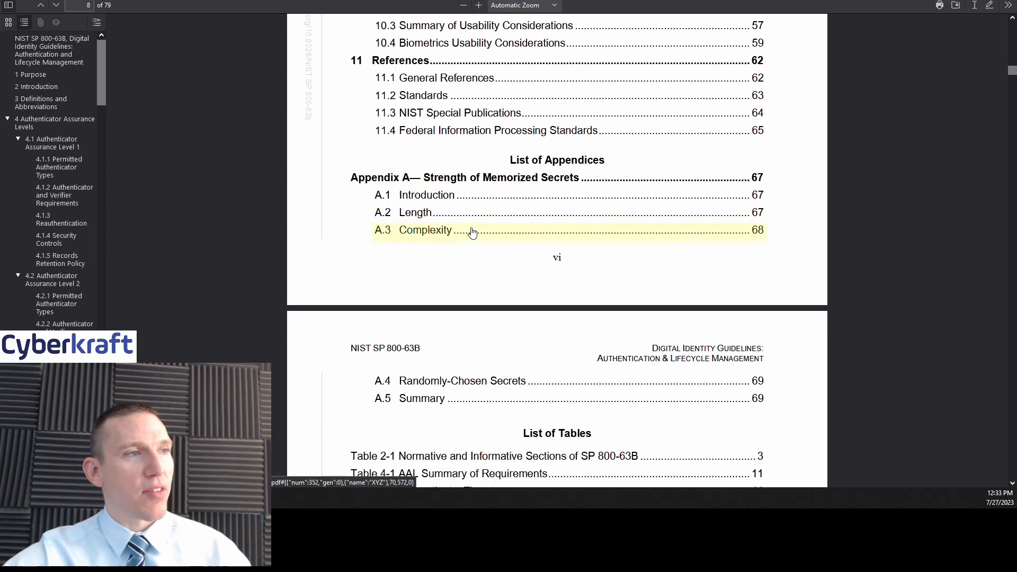
# - Jump to Appendix A, Strength of Memorized Secrets, from the table of contents
pyautogui.click(530, 182)
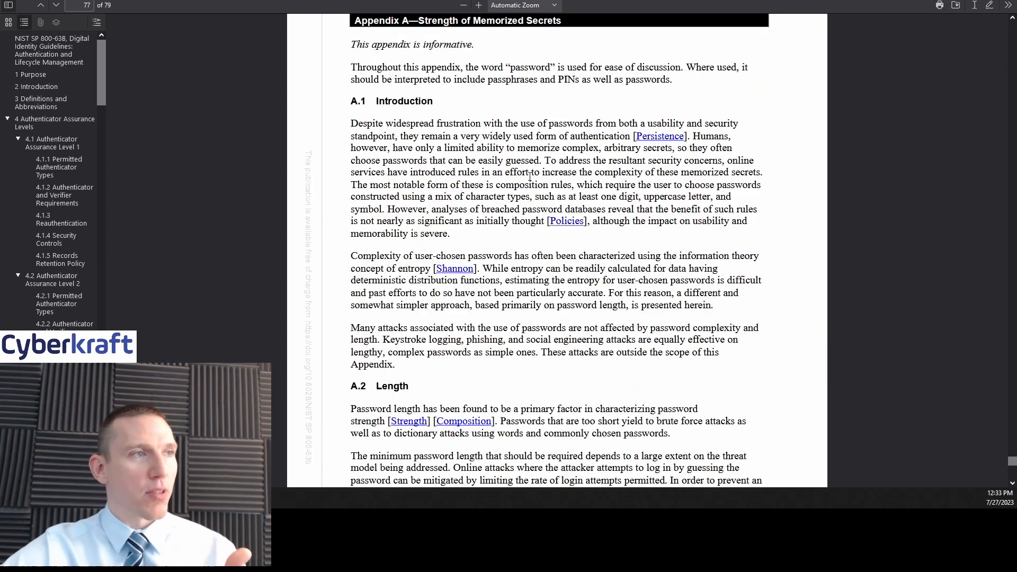
pyautogui.scroll(1, 545, 186)
pyautogui.scroll(-1, 546, 186)
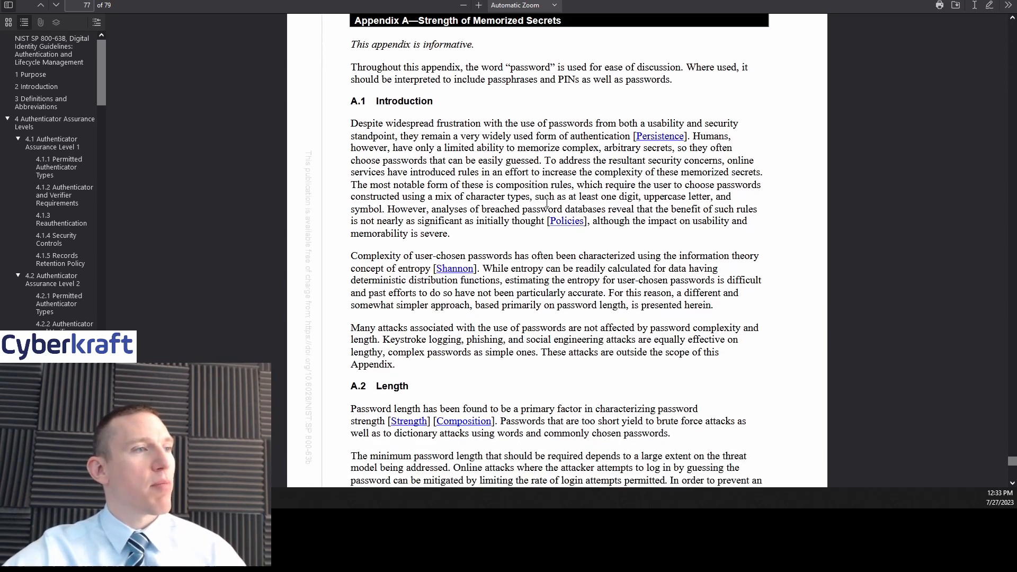
pyautogui.scroll(-8, 564, 373)
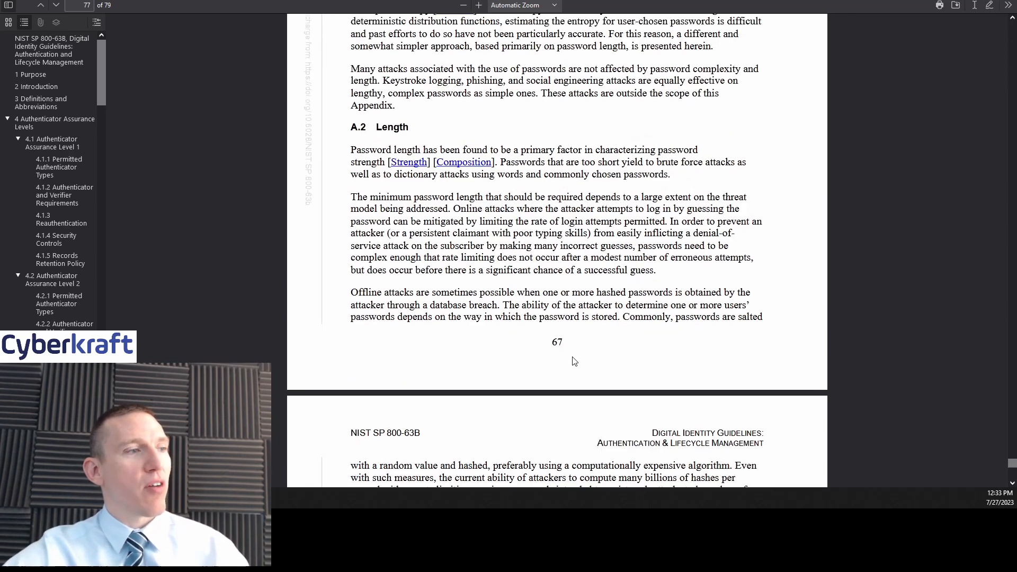
pyautogui.scroll(-8, 564, 373)
pyautogui.scroll(-8, 564, 374)
pyautogui.scroll(-6, 566, 348)
pyautogui.scroll(-2, 566, 349)
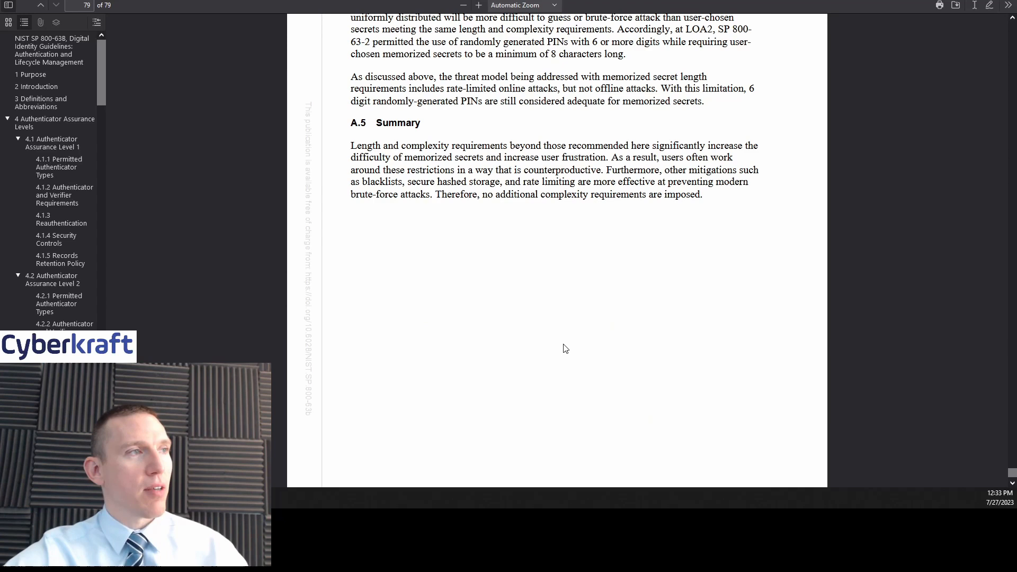
pyautogui.scroll(8, 566, 348)
pyautogui.scroll(8, 566, 348)
pyautogui.scroll(6, 565, 348)
pyautogui.scroll(-5, 565, 330)
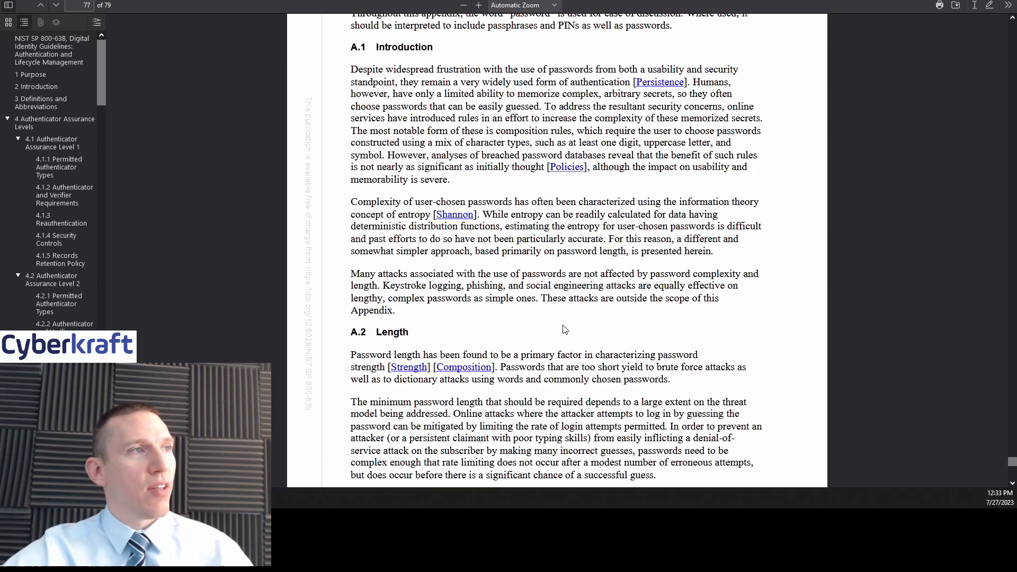
pyautogui.scroll(-5, 564, 329)
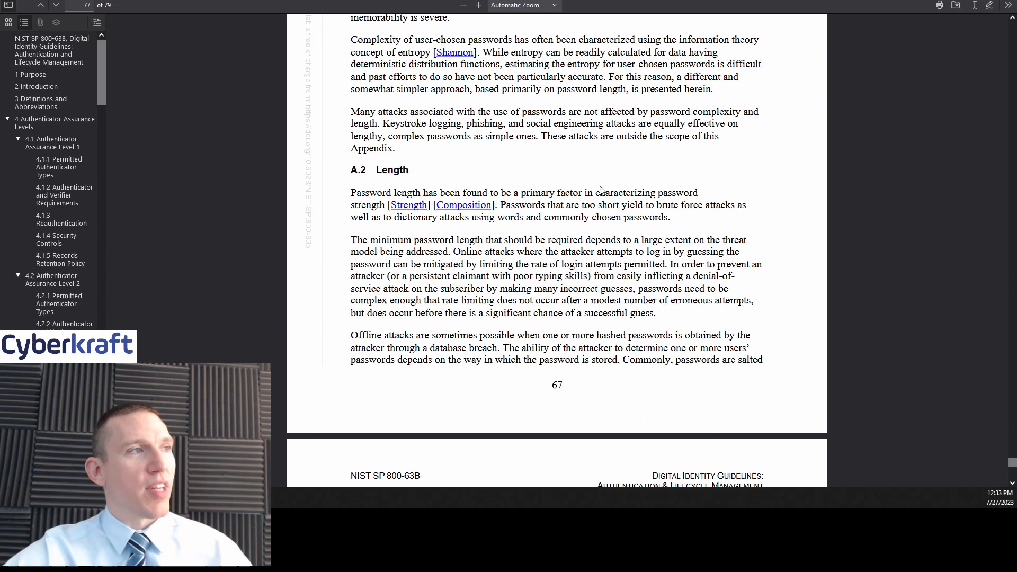
pyautogui.scroll(3, 572, 170)
pyautogui.scroll(4, 550, 262)
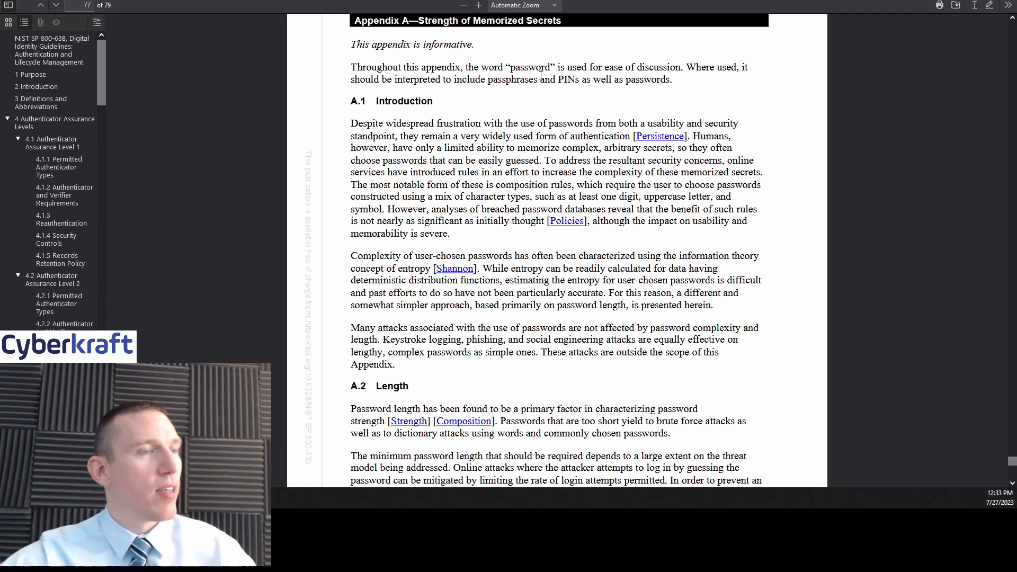
pyautogui.scroll(-6, 556, 108)
pyautogui.scroll(-1, 556, 108)
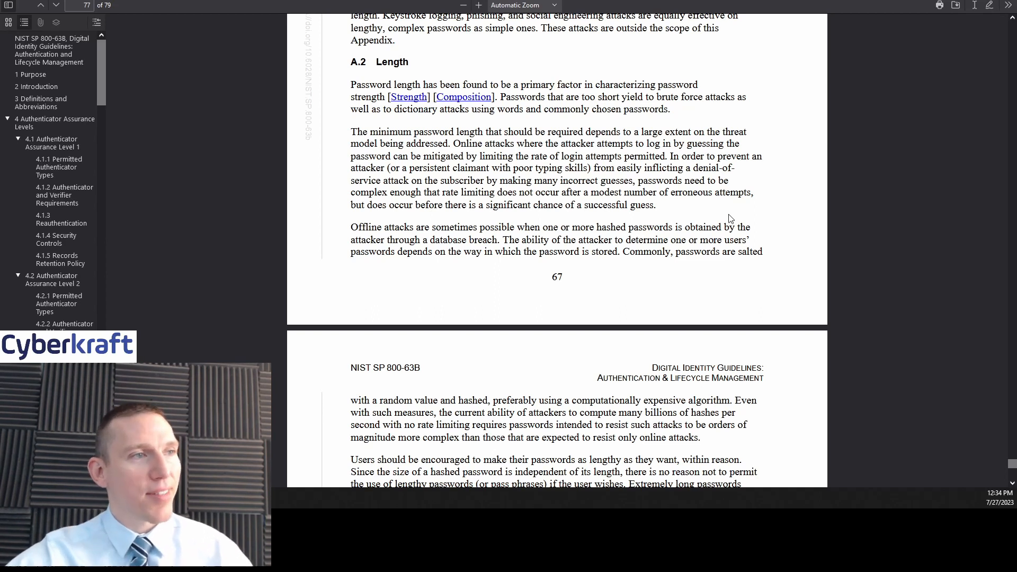
pyautogui.scroll(-3, 567, 232)
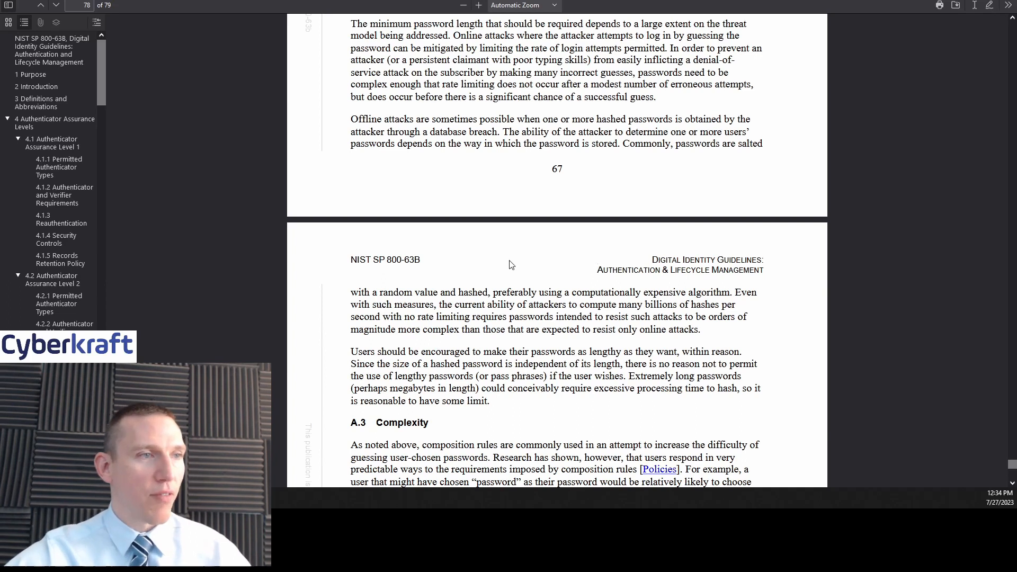
pyautogui.scroll(-2, 676, 334)
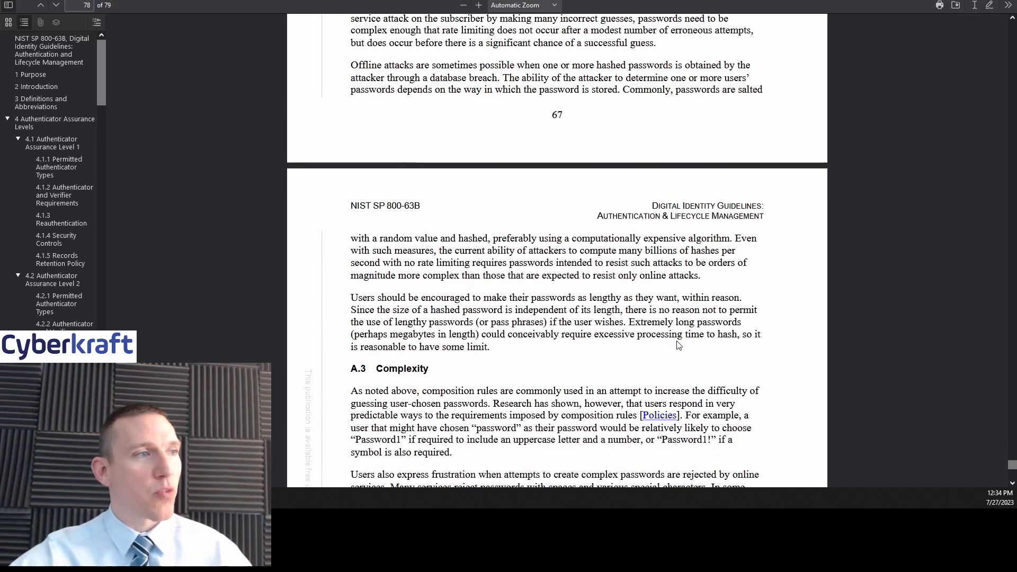
pyautogui.scroll(-2, 678, 342)
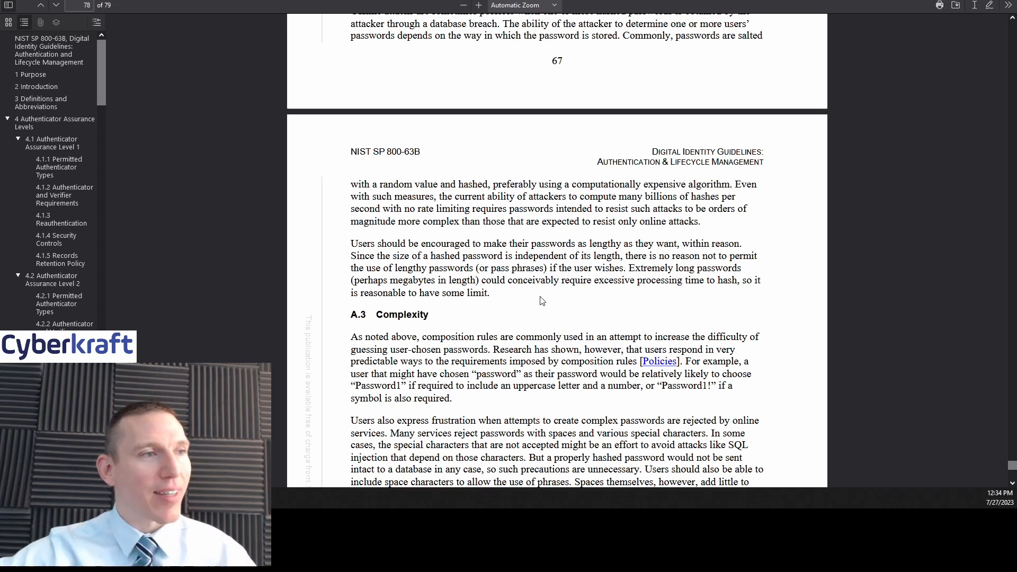
pyautogui.scroll(-3, 540, 301)
pyautogui.scroll(-3, 540, 301)
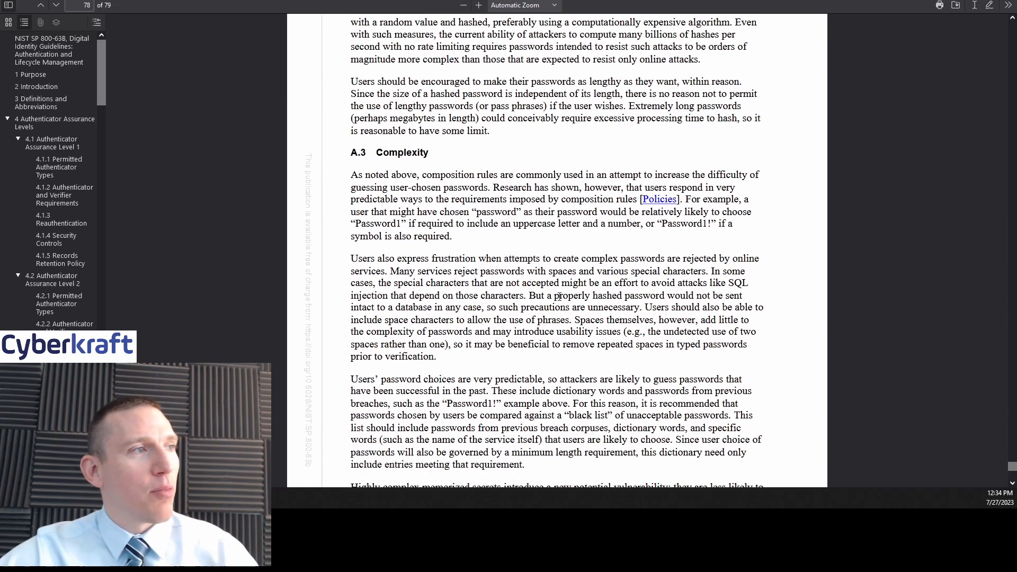
pyautogui.scroll(-3, 574, 229)
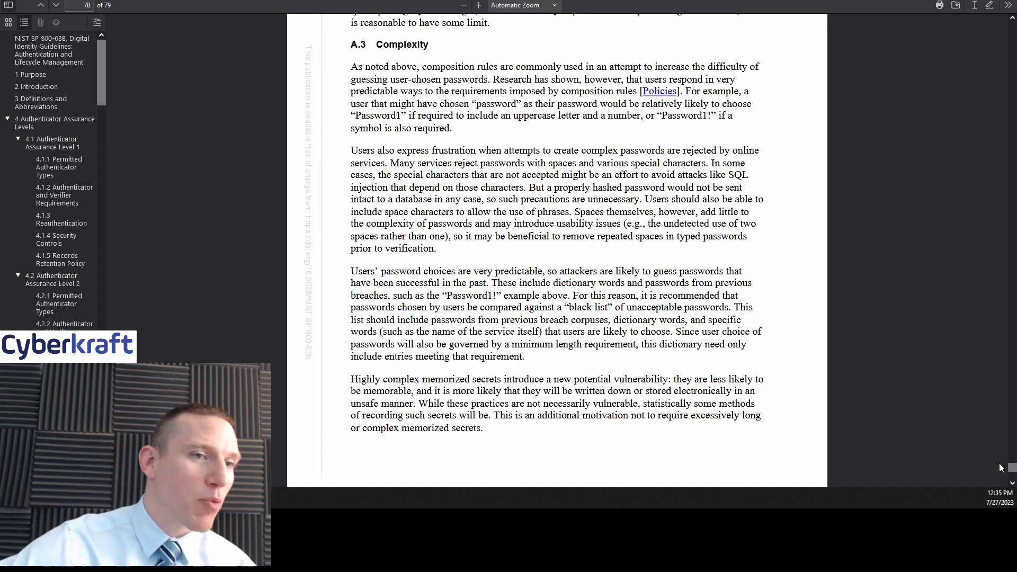
# - Return to the table of contents and jump to the appendix on memorized secret strength
pyautogui.moveTo(1011, 469); pyautogui.dragTo(1011, 25)
pyautogui.scroll(-3, 725, 222)
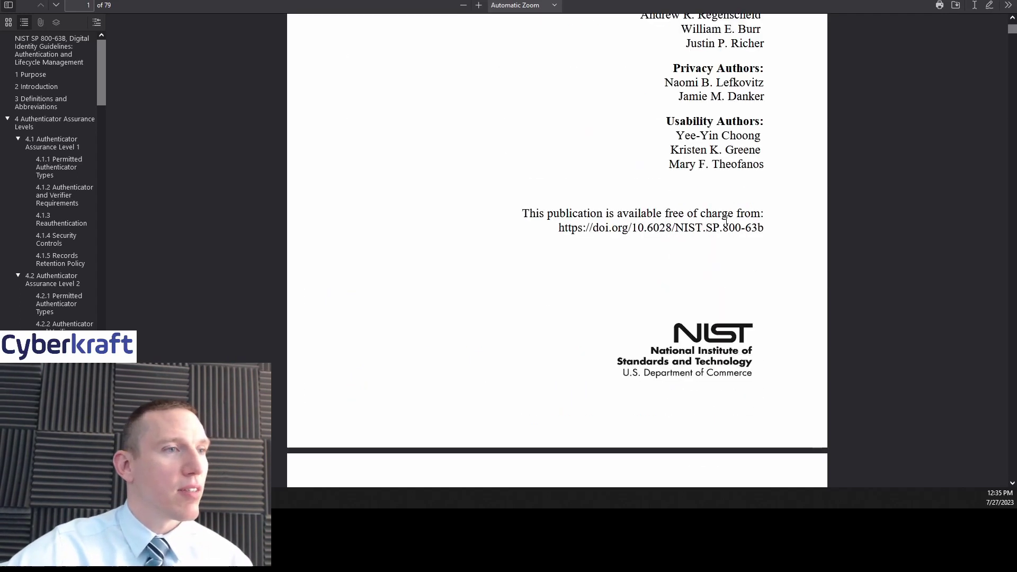
pyautogui.scroll(-3, 724, 221)
pyautogui.scroll(-4, 725, 225)
pyautogui.scroll(-4, 724, 226)
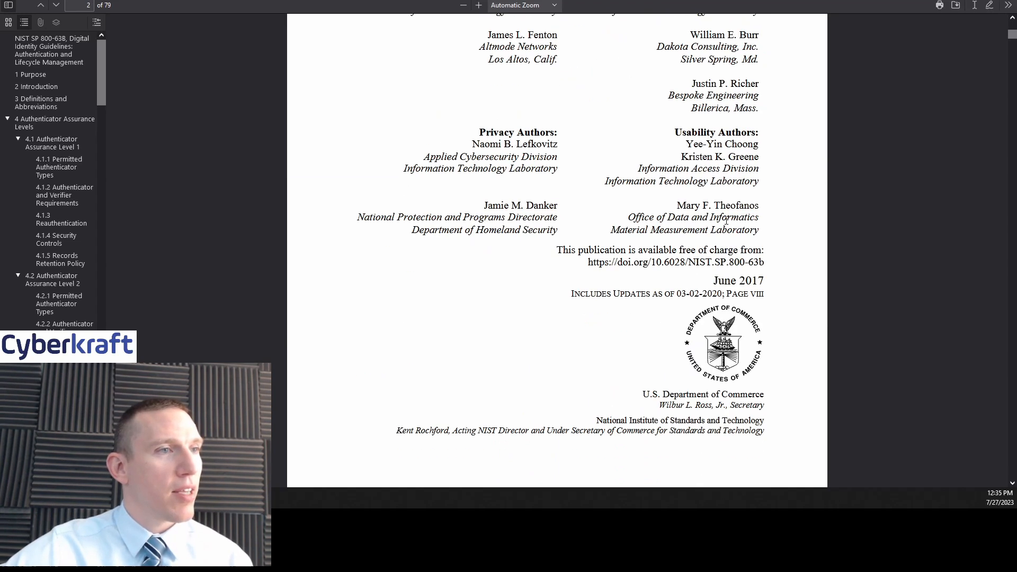
pyautogui.moveTo(712, 285); pyautogui.dragTo(766, 283)
pyautogui.click(767, 282)
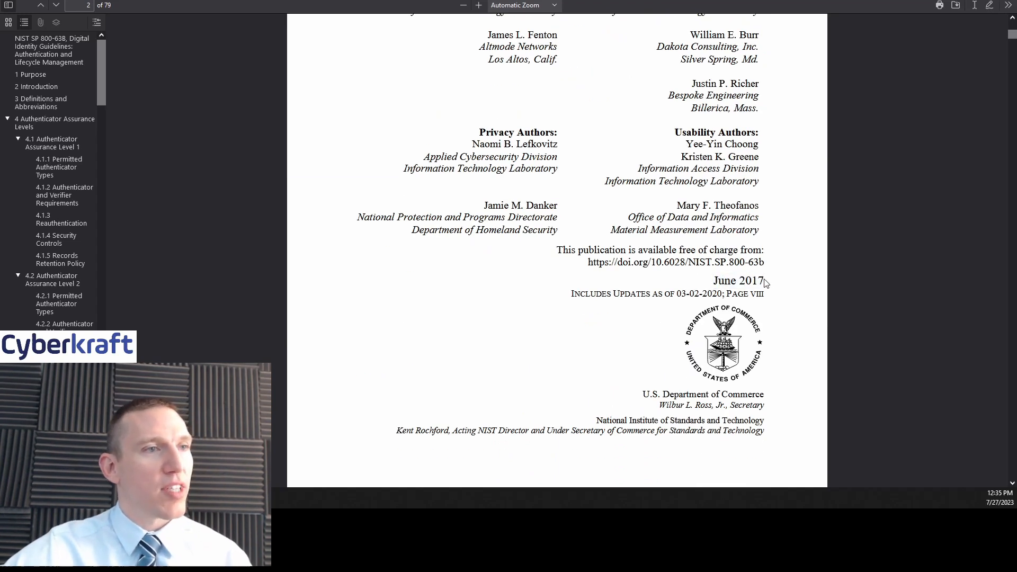
pyautogui.moveTo(1011, 34); pyautogui.dragTo(1011, 374)
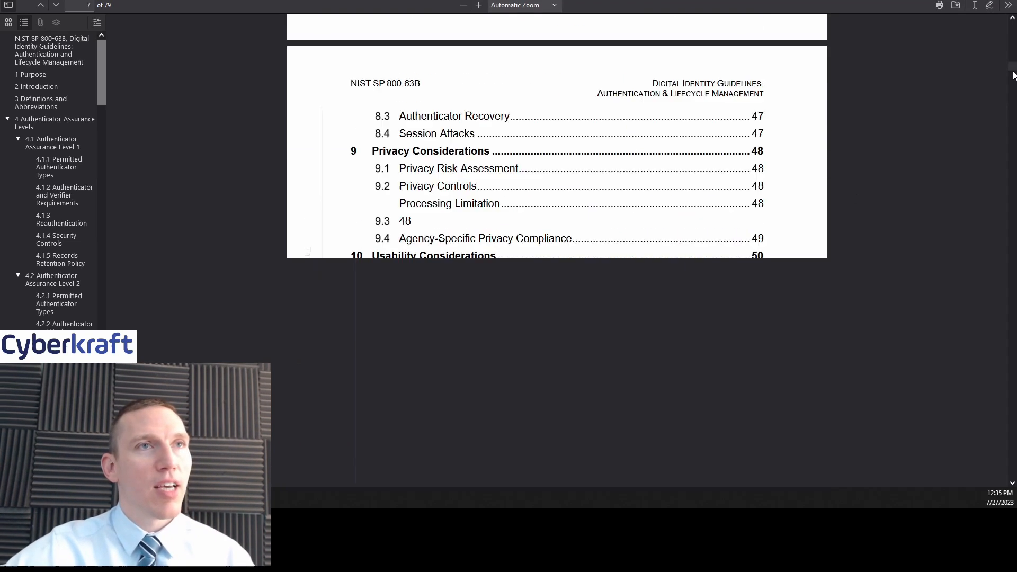
pyautogui.scroll(-15, 646, 279)
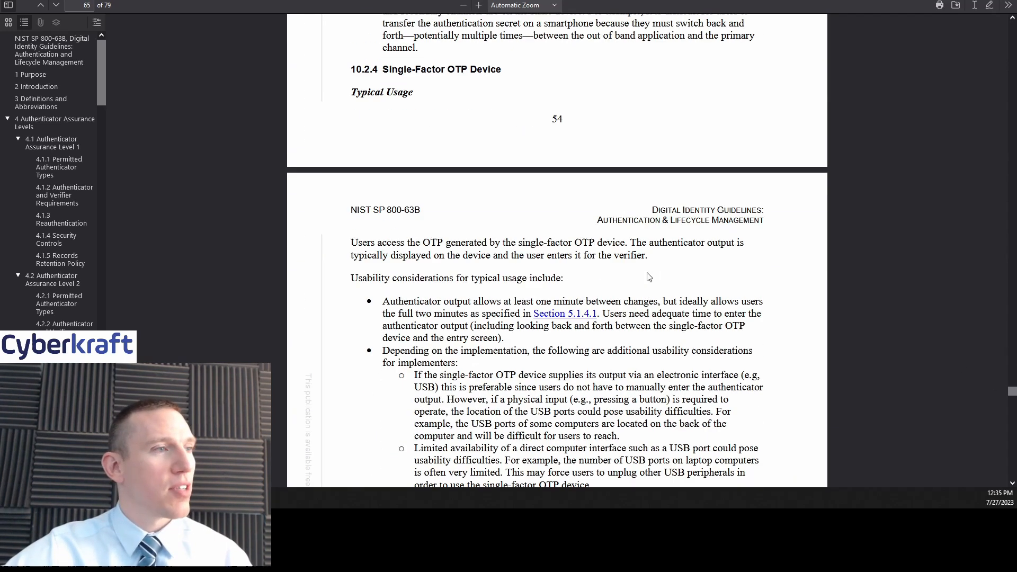
pyautogui.scroll(-15, 646, 278)
pyautogui.scroll(-15, 646, 278)
pyautogui.scroll(-15, 664, 280)
pyautogui.scroll(-10, 664, 280)
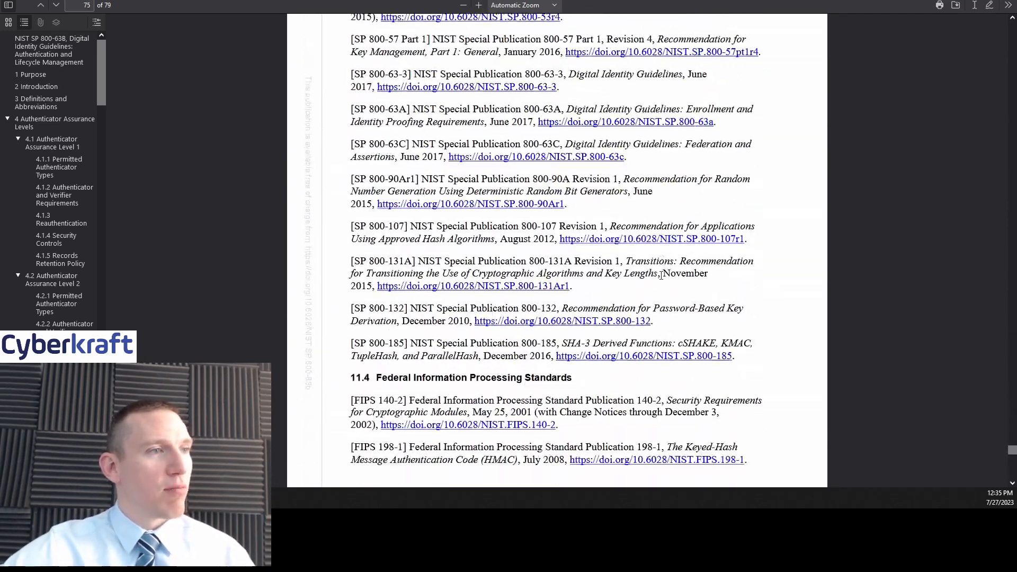
pyautogui.scroll(-10, 663, 279)
pyautogui.scroll(15, 663, 280)
pyautogui.scroll(15, 663, 280)
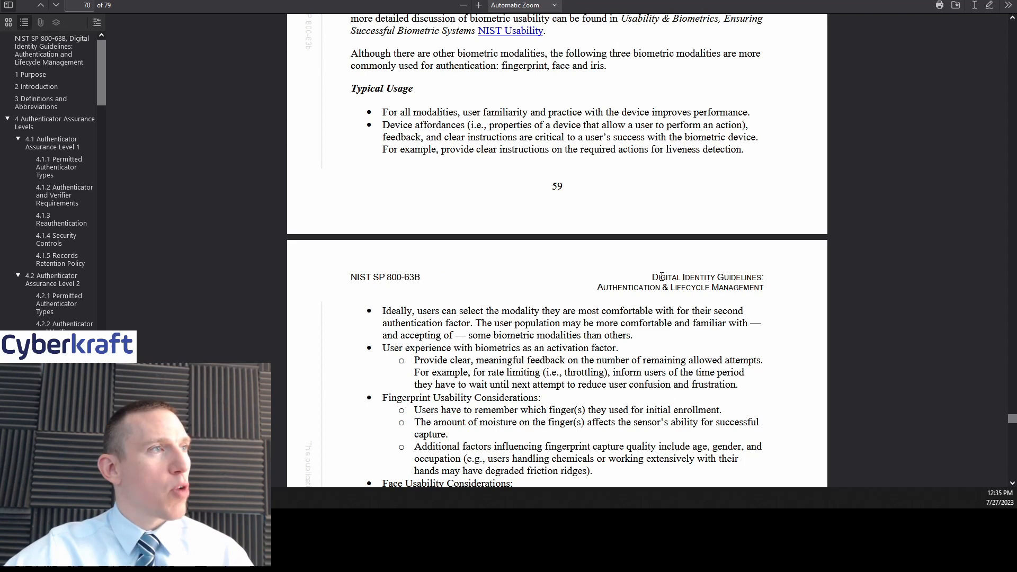
pyautogui.scroll(15, 664, 280)
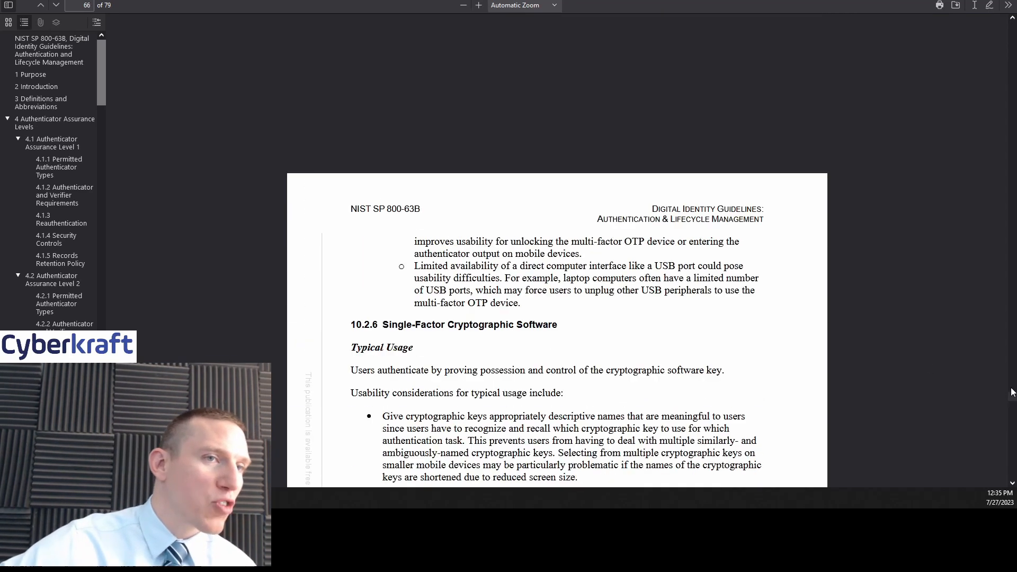
pyautogui.moveTo(1010, 403); pyautogui.dragTo(1011, 44)
pyautogui.scroll(-5, 655, 238)
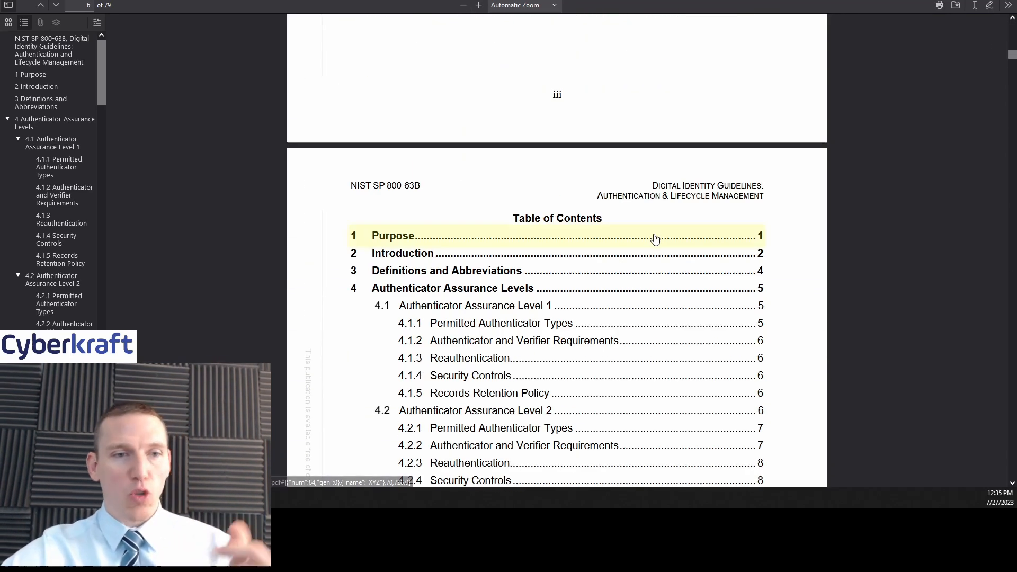
pyautogui.scroll(-10, 655, 238)
pyautogui.scroll(-10, 656, 238)
pyautogui.scroll(-10, 656, 237)
pyautogui.scroll(8, 655, 238)
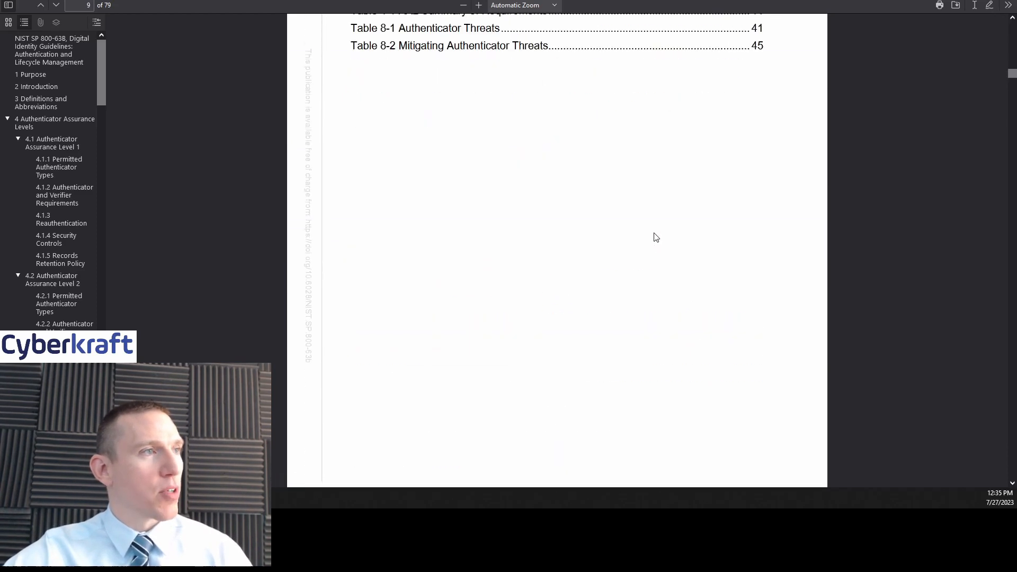
pyautogui.scroll(2, 656, 237)
pyautogui.scroll(3, 656, 237)
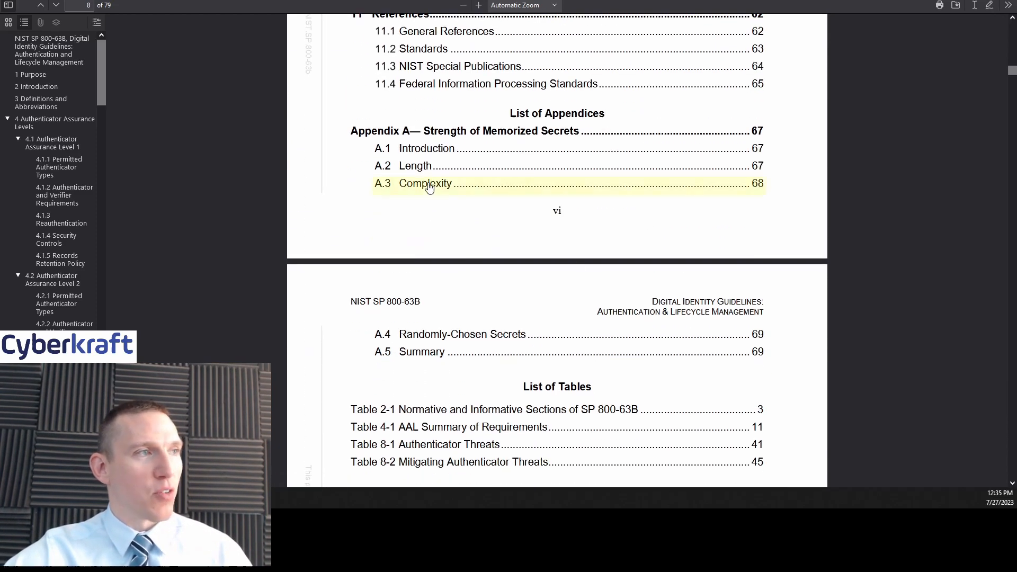
pyautogui.click(421, 165)
pyautogui.scroll(3, 517, 228)
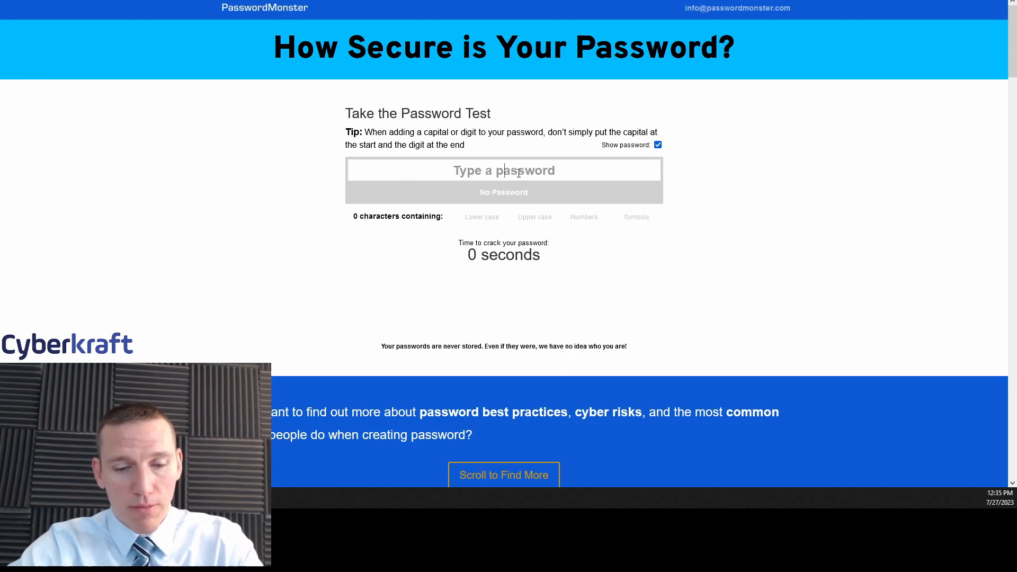
pyautogui.write('for')
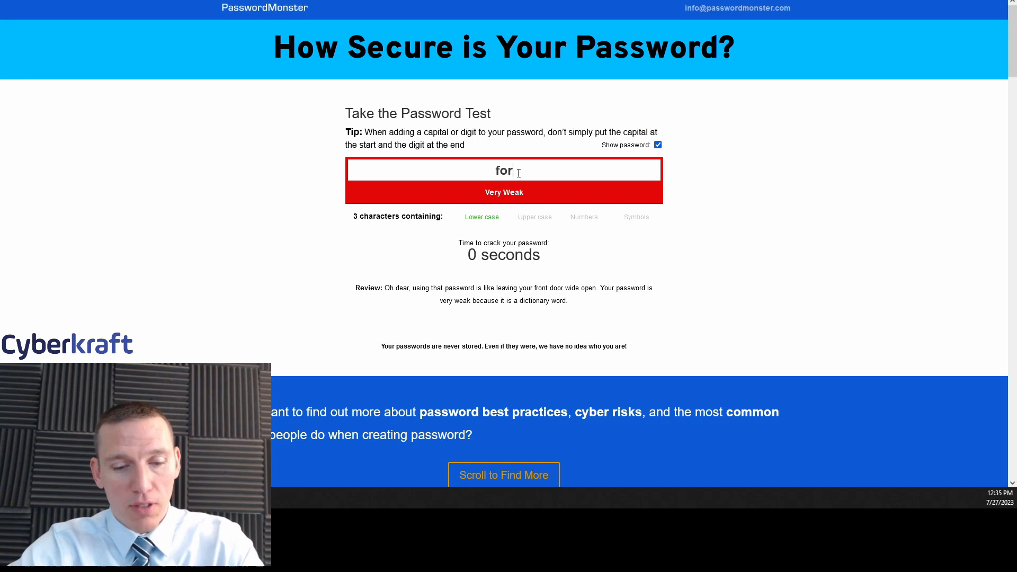
pyautogui.write('hti')
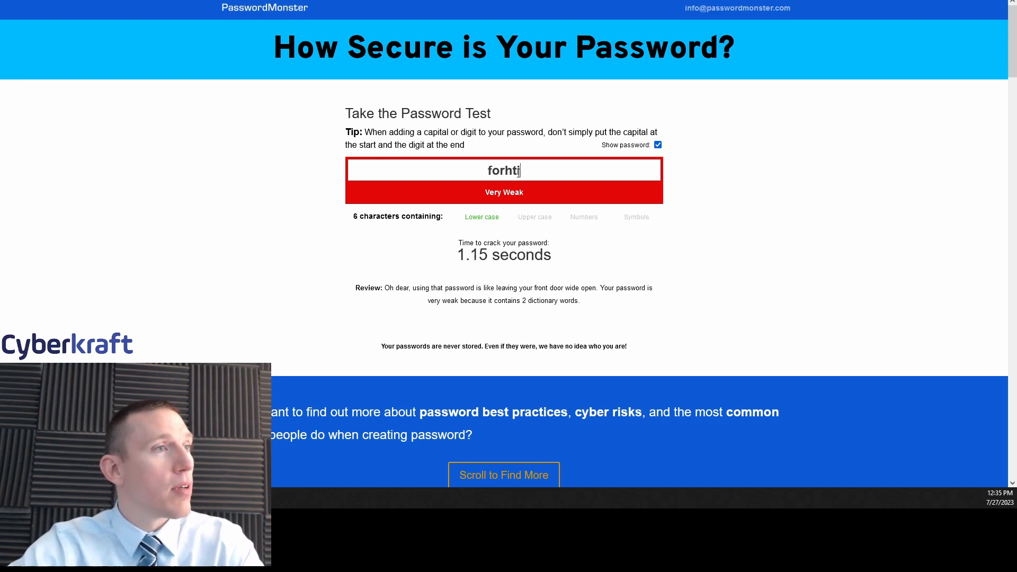
pyautogui.write('gu')
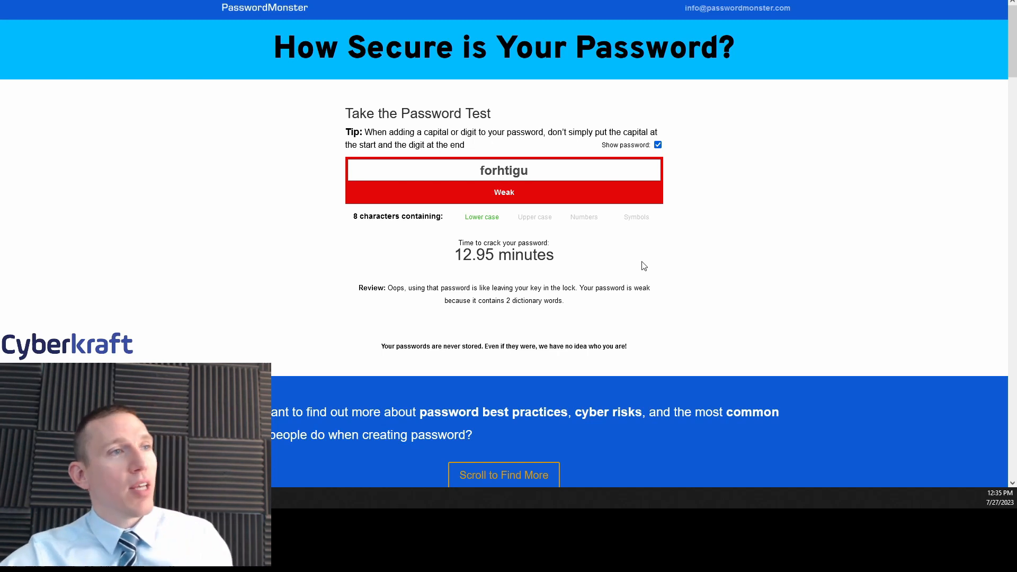
# - Highlight the 12.95 minutes crack-time result for the lowercase test password
pyautogui.moveTo(449, 256); pyautogui.dragTo(560, 256)
pyautogui.click(634, 305)
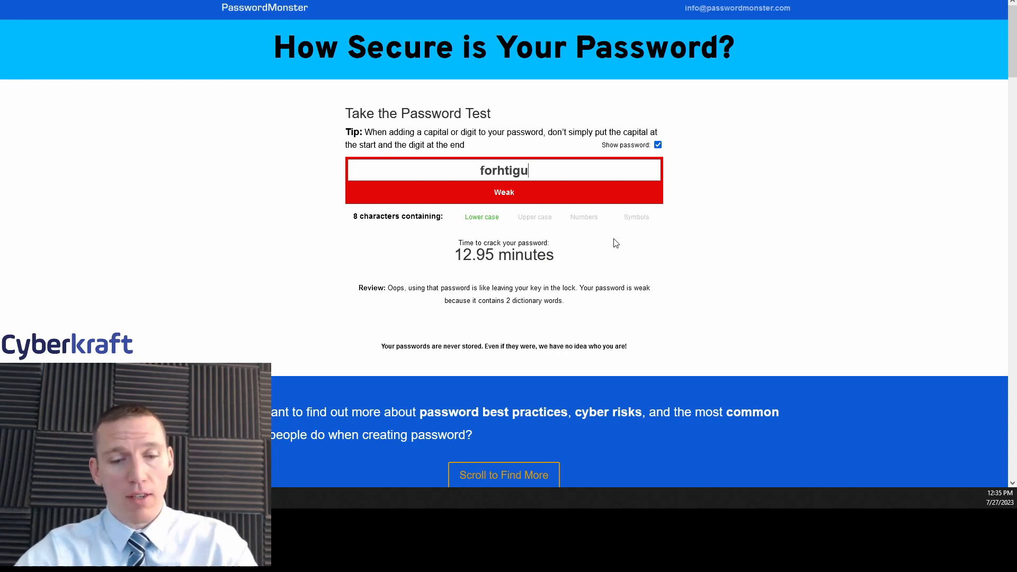
pyautogui.write('rd')
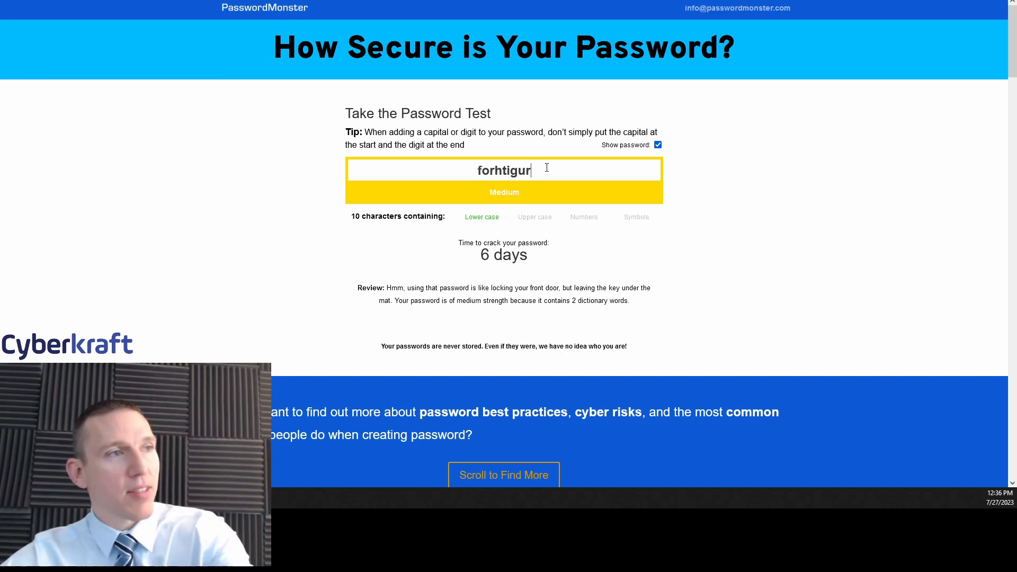
pyautogui.press('BackSpace')
pyautogui.press('BackSpace')
pyautogui.press('BackSpace')
pyautogui.press('BackSpace')
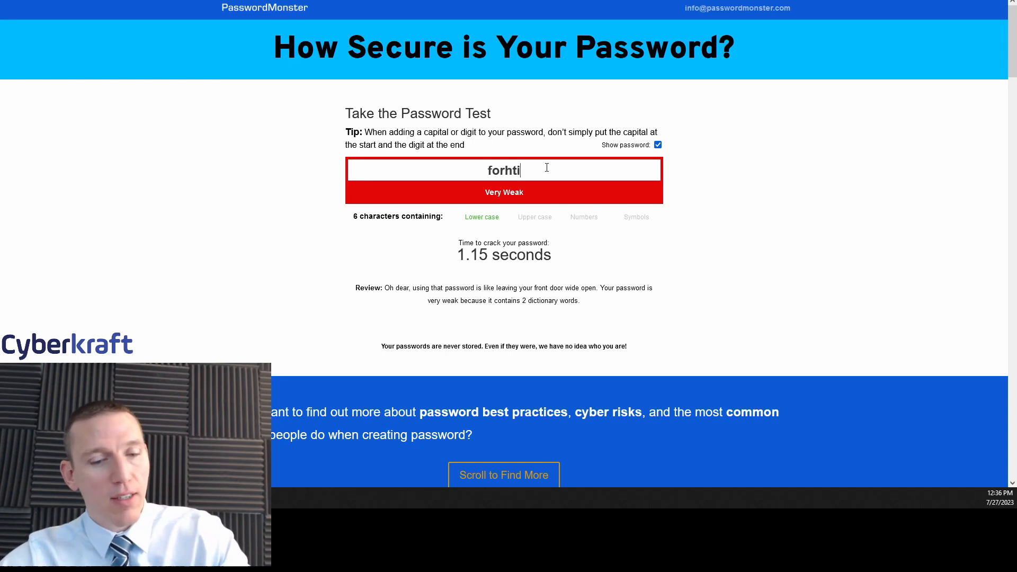
pyautogui.write('#&')
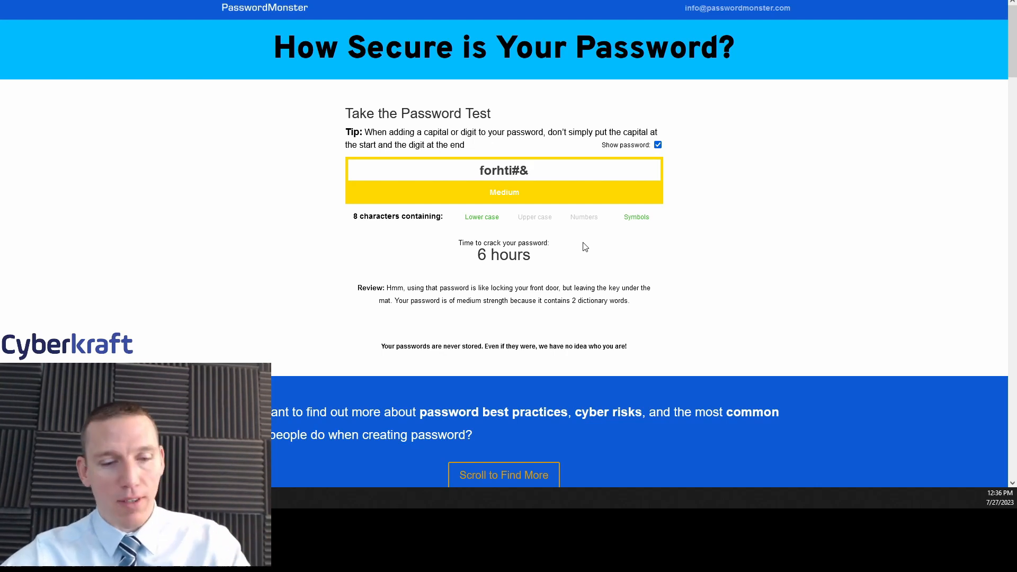
pyautogui.write('1')
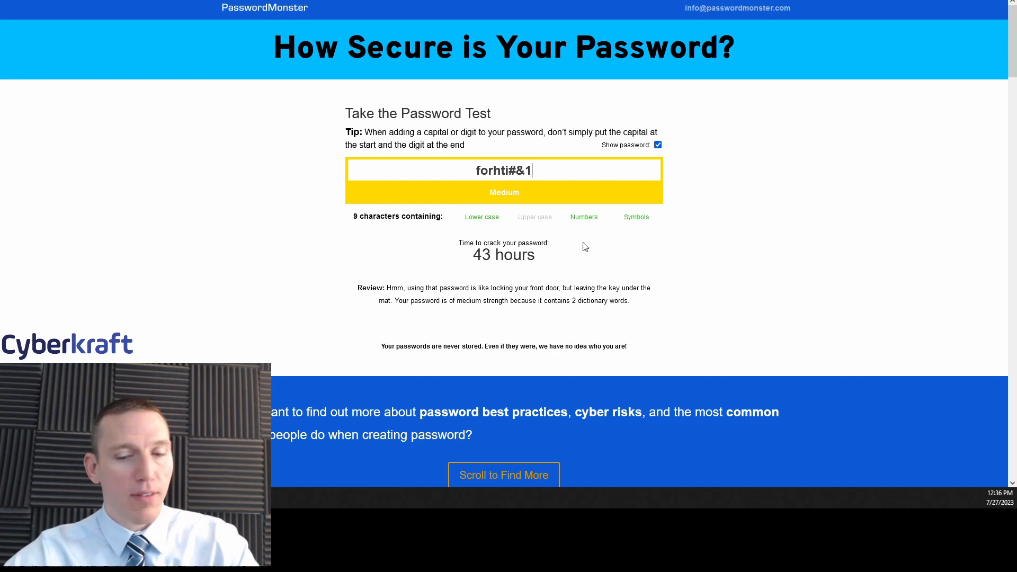
pyautogui.write('8')
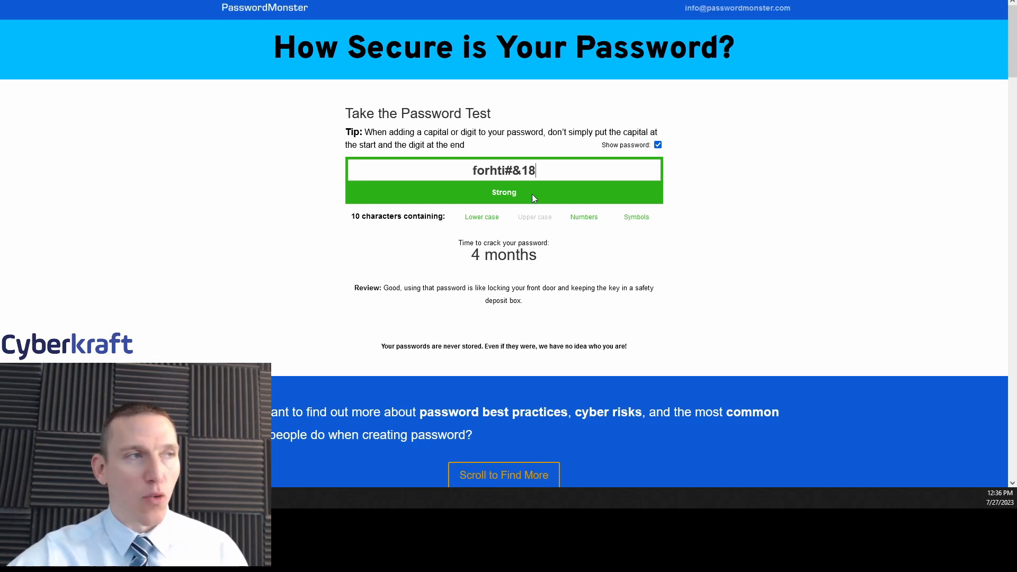
pyautogui.tripleClick(553, 170)
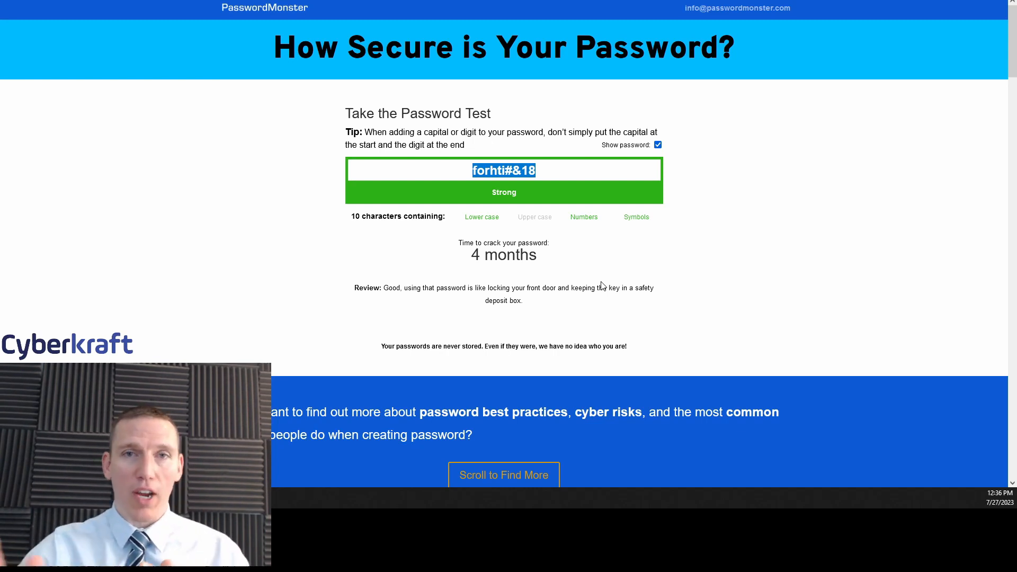
pyautogui.click(556, 170)
pyautogui.write('s3')
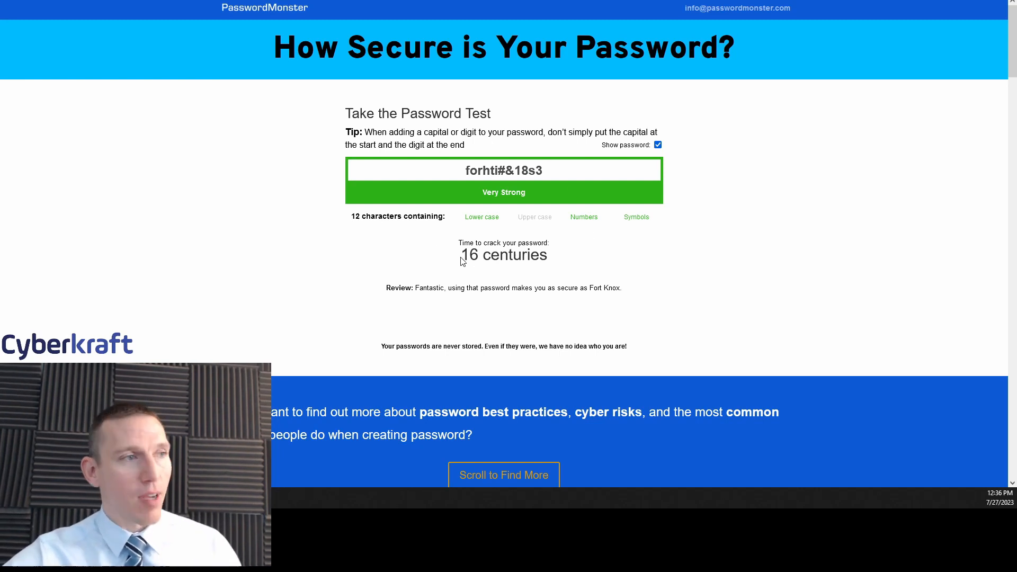
pyautogui.moveTo(467, 255); pyautogui.dragTo(602, 261)
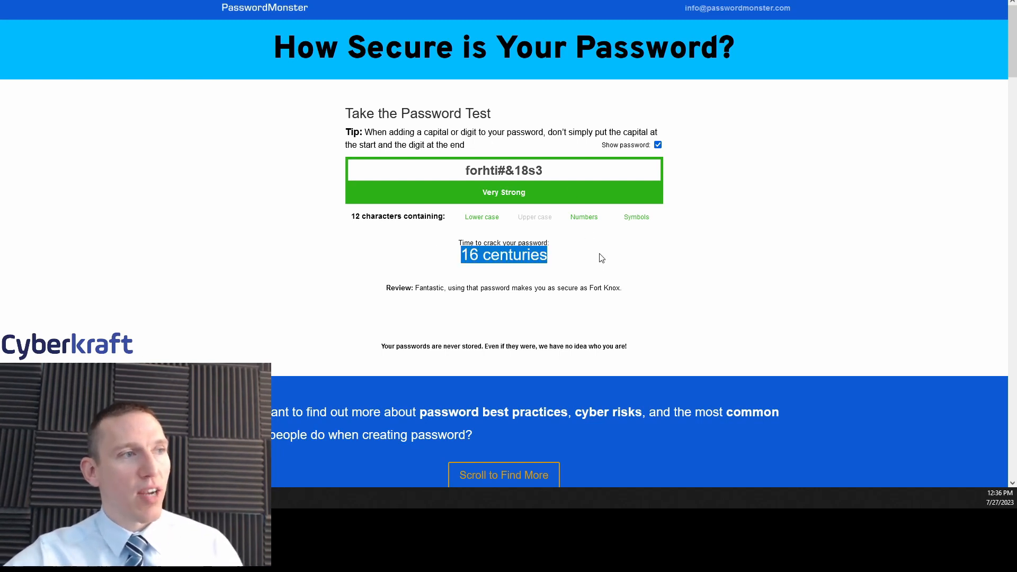
pyautogui.click(602, 262)
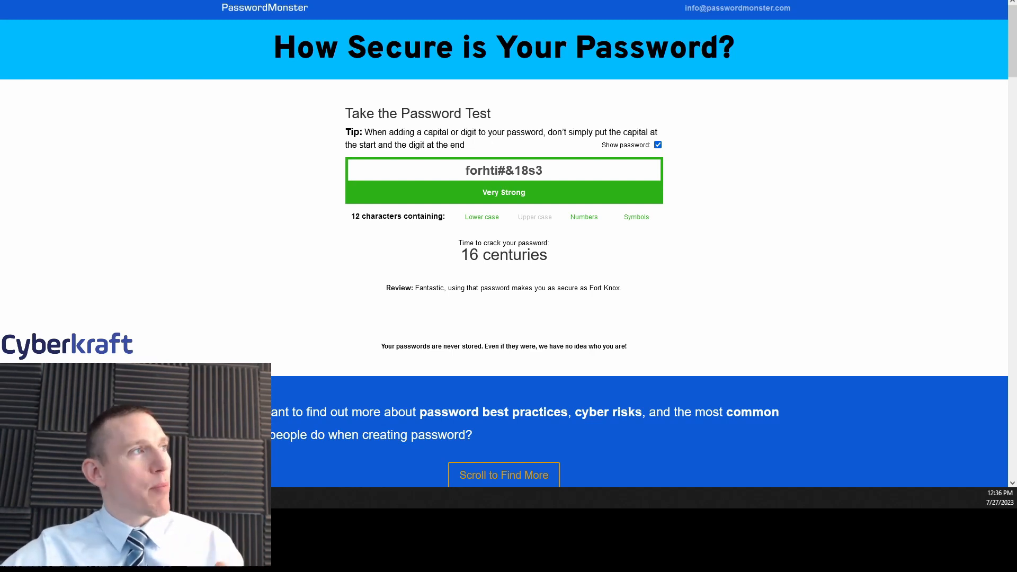
# - Return to the NIST PDF and highlight the opening paragraphs of the A.2 Length section
pyautogui.hotkey('alt', 'Tab')
pyautogui.moveTo(350, 21); pyautogui.dragTo(594, 212)
pyautogui.click(594, 211)
pyautogui.scroll(-1, 594, 212)
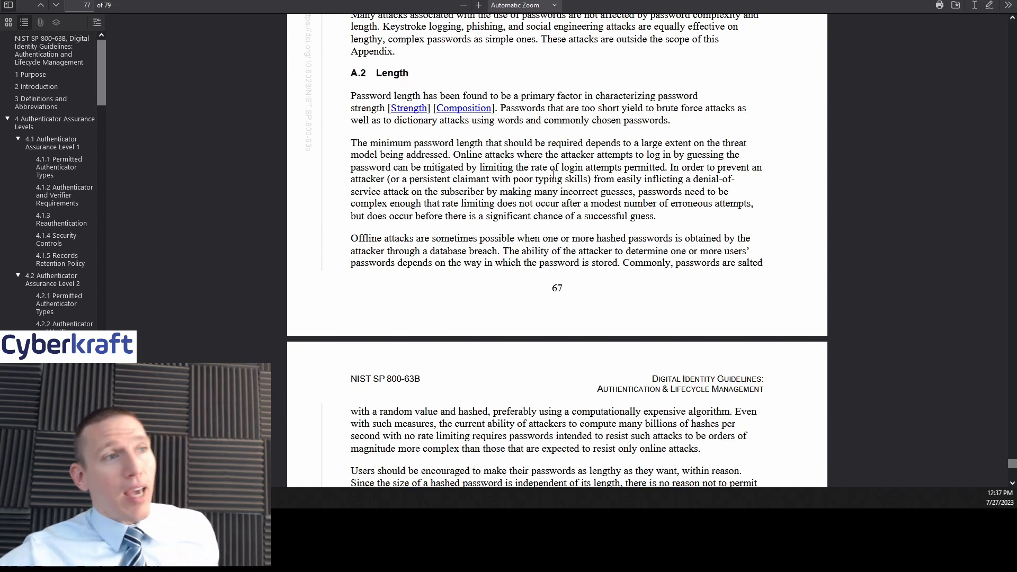
pyautogui.scroll(4, 592, 217)
pyautogui.scroll(4, 554, 173)
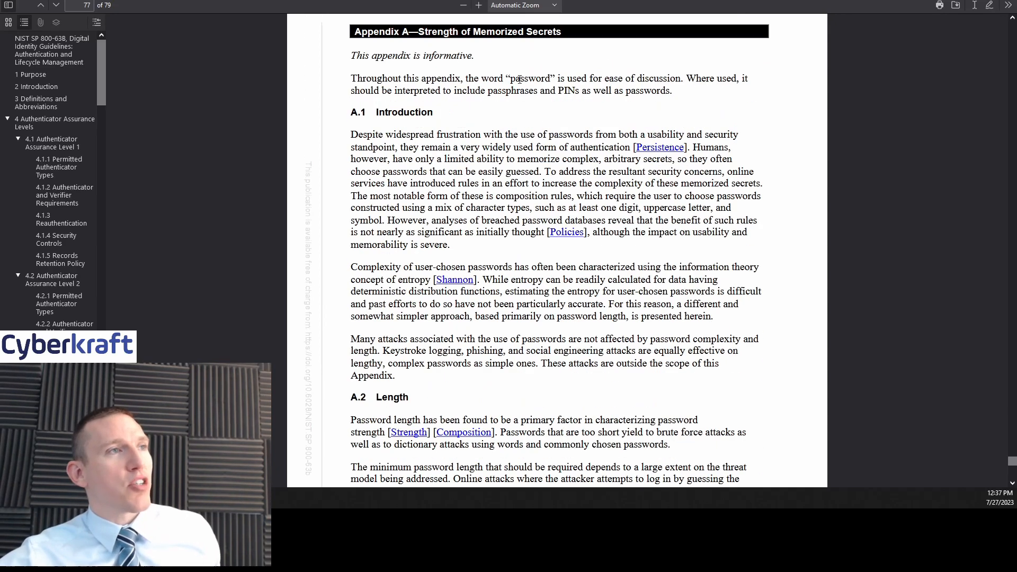
pyautogui.scroll(-8, 558, 213)
pyautogui.scroll(-8, 553, 181)
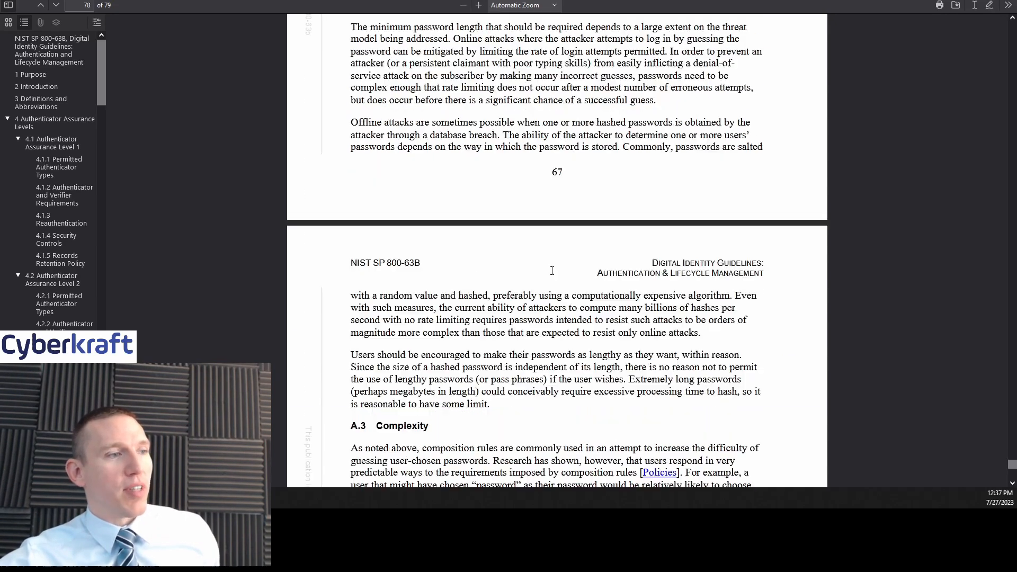
pyautogui.scroll(-8, 553, 223)
pyautogui.scroll(-8, 554, 254)
pyautogui.scroll(-6, 554, 271)
pyautogui.scroll(-3, 554, 271)
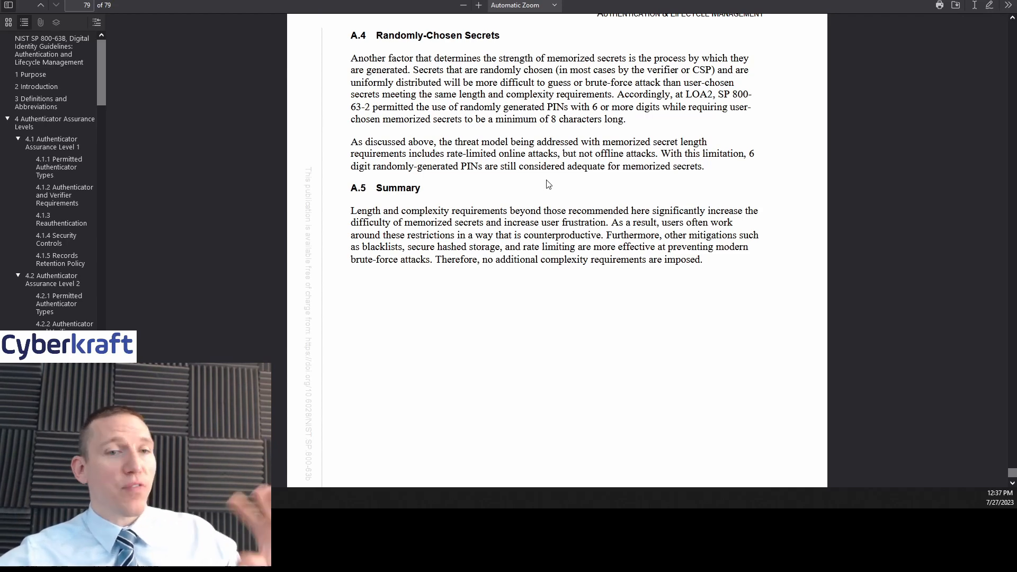
pyautogui.scroll(5, 547, 186)
pyautogui.scroll(5, 547, 185)
pyautogui.scroll(5, 547, 185)
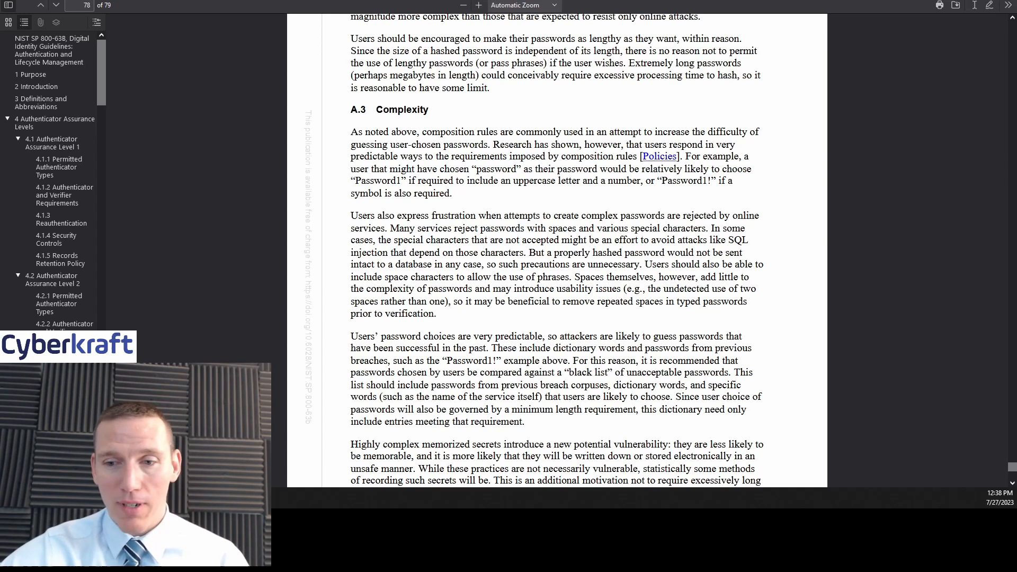
# - Switch back to the graded PBQ and collapse explanations to show all seven policies
pyautogui.hotkey('alt', 'Tab')
pyautogui.scroll(-1, 770, 321)
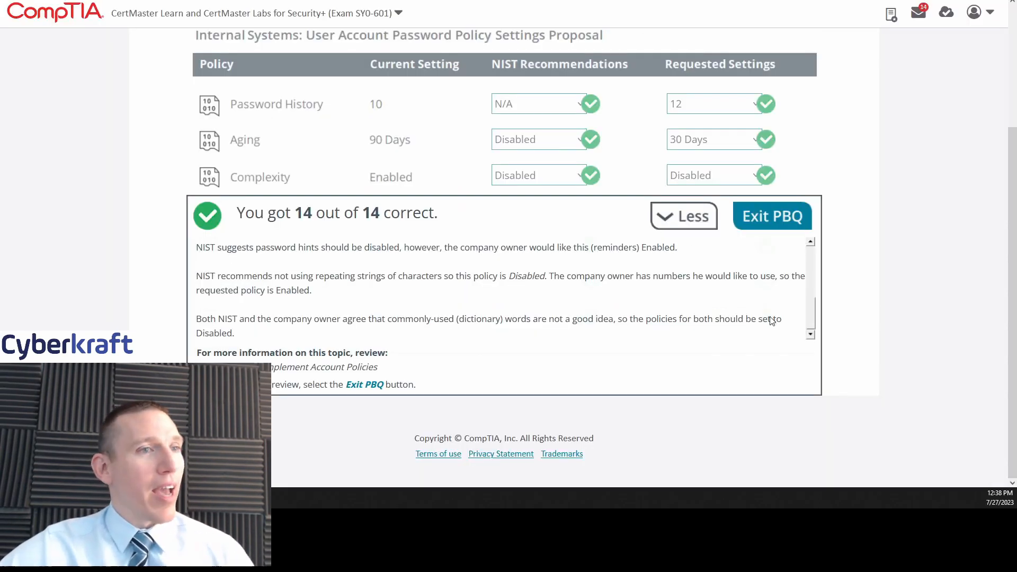
pyautogui.click(685, 216)
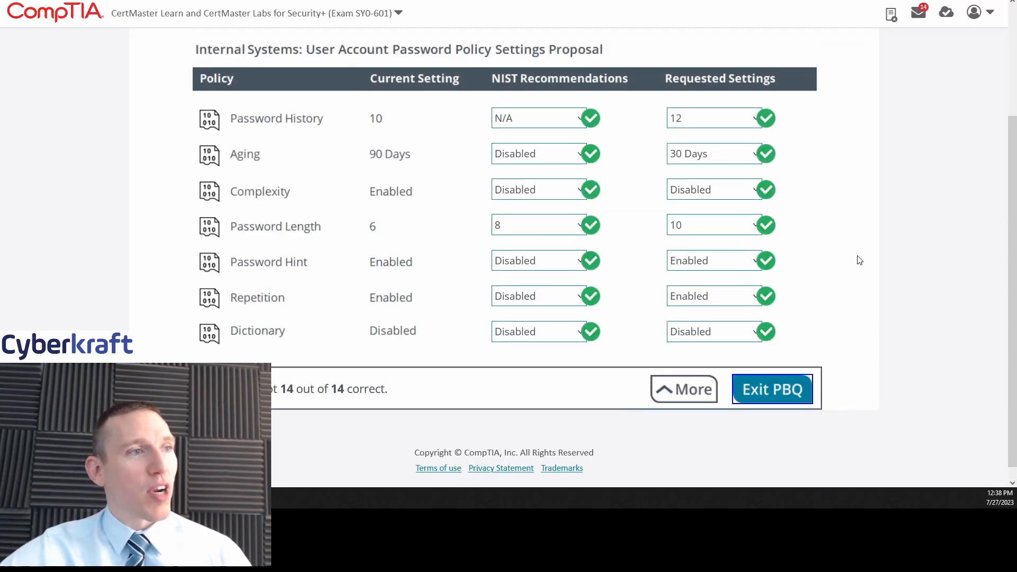
pyautogui.scroll(2, 866, 271)
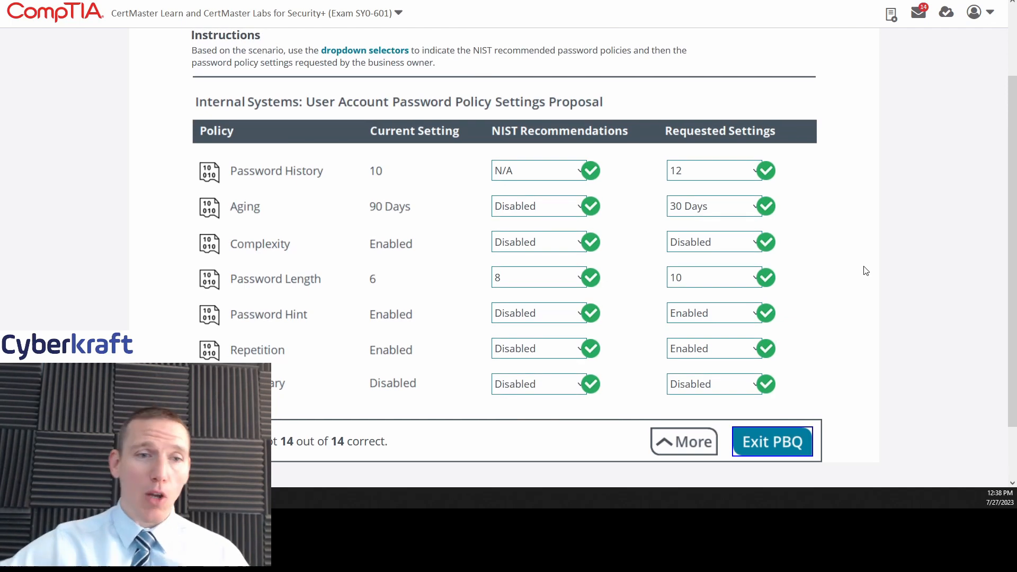